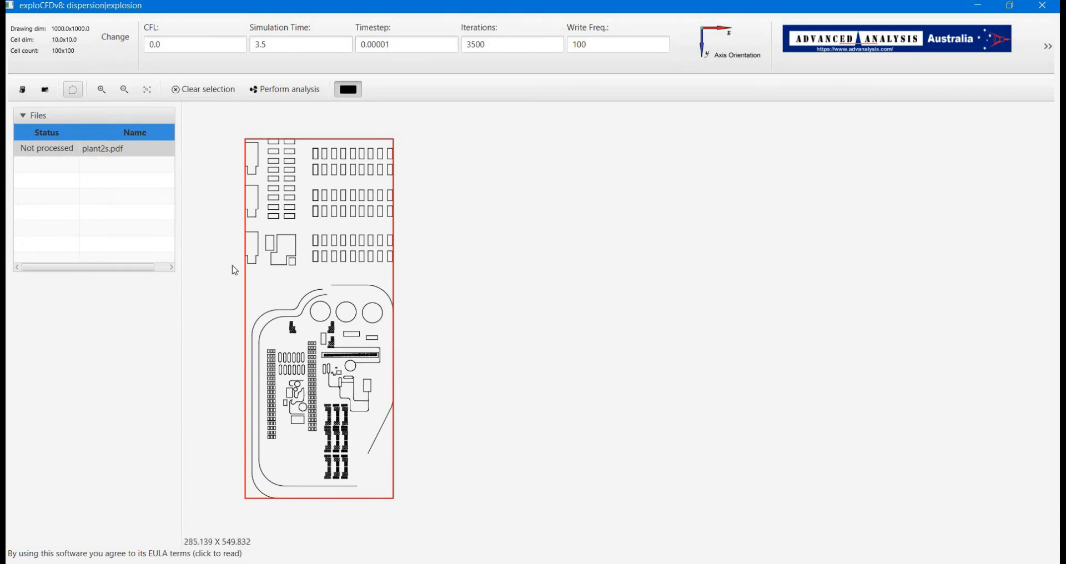
Exclude all lines of the plant drawing from the analysis
scroll(314, 259, down, 5)
drag(318, 171, 502, 496)
right_click(442, 396)
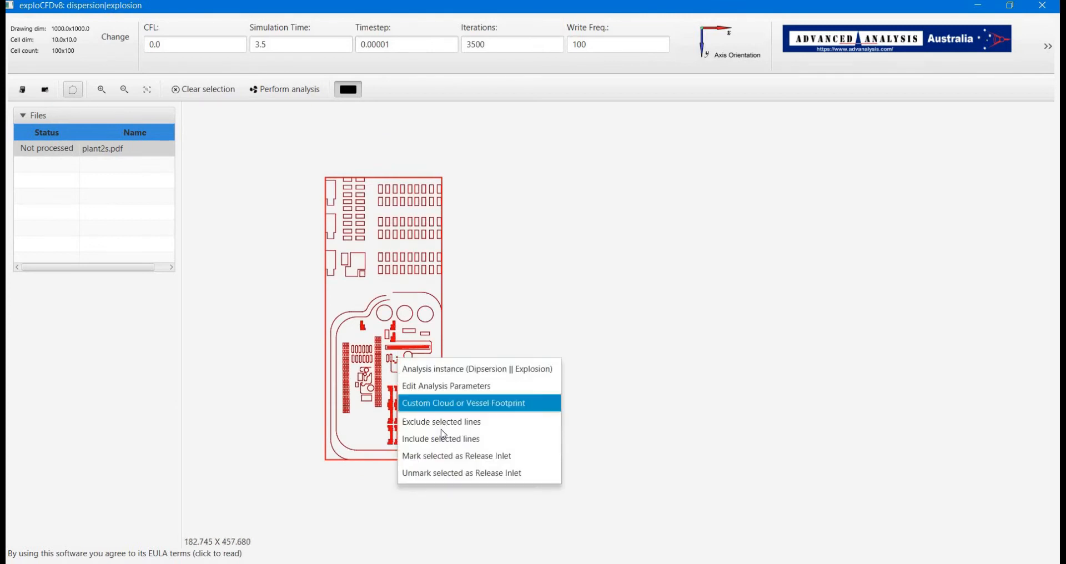
click(424, 425)
Load the saved analysis setup for plant2s.pdf
right_click(125, 146)
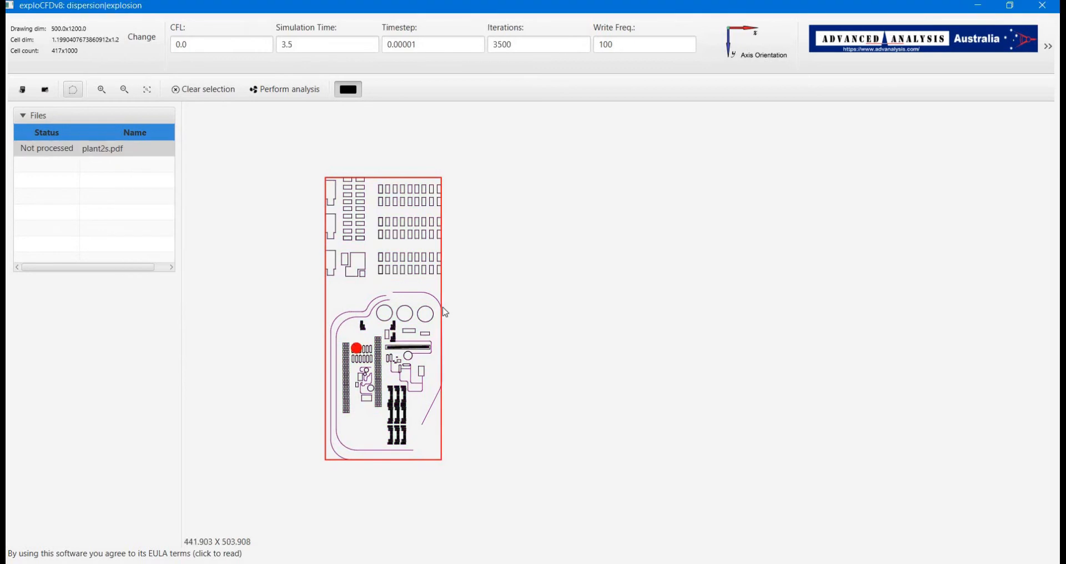
scroll(357, 305, up, 1)
scroll(360, 309, up, 1)
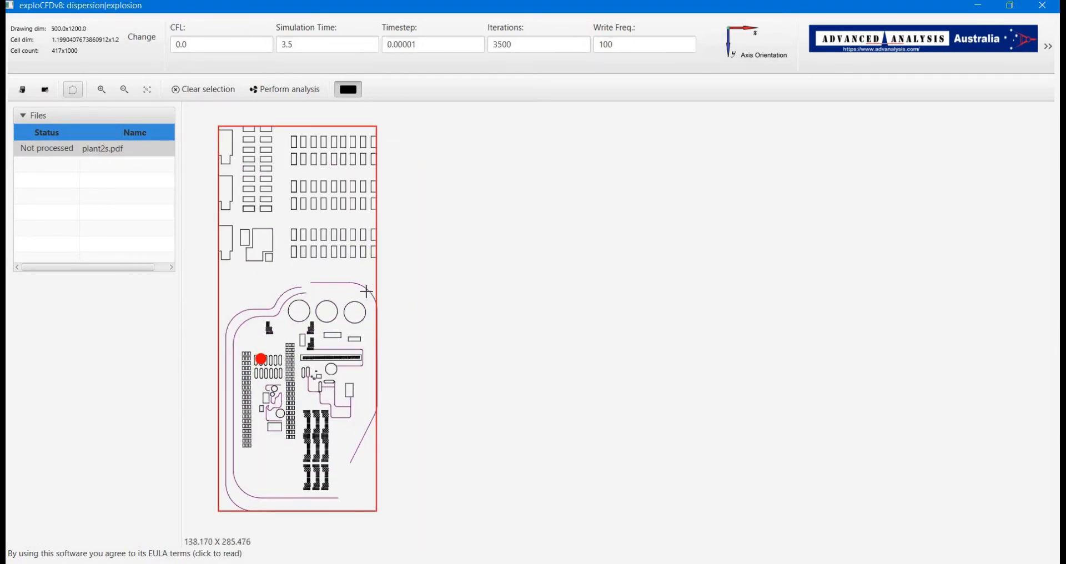
right_click(325, 285)
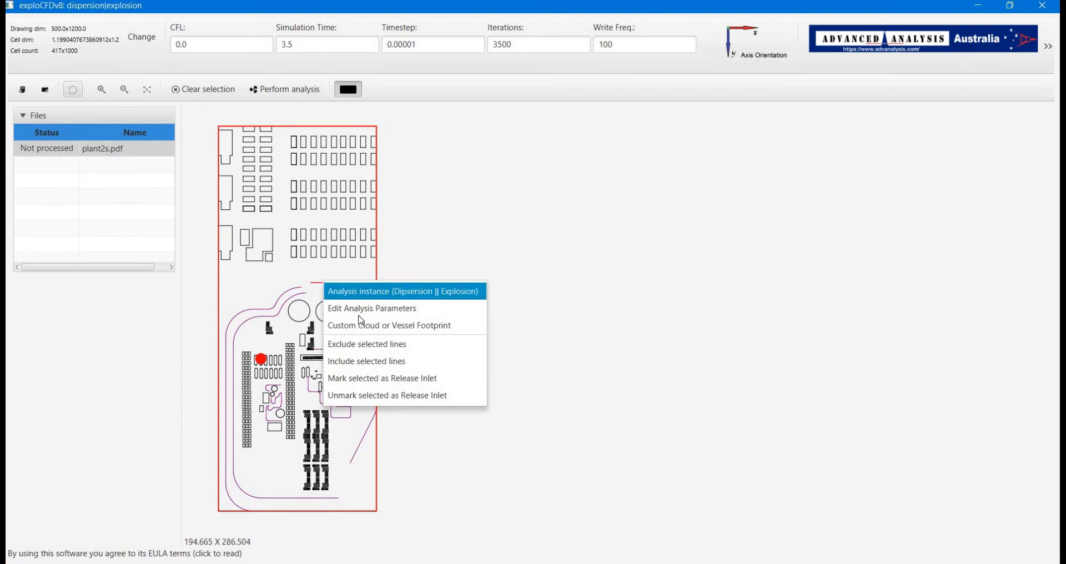
click(375, 345)
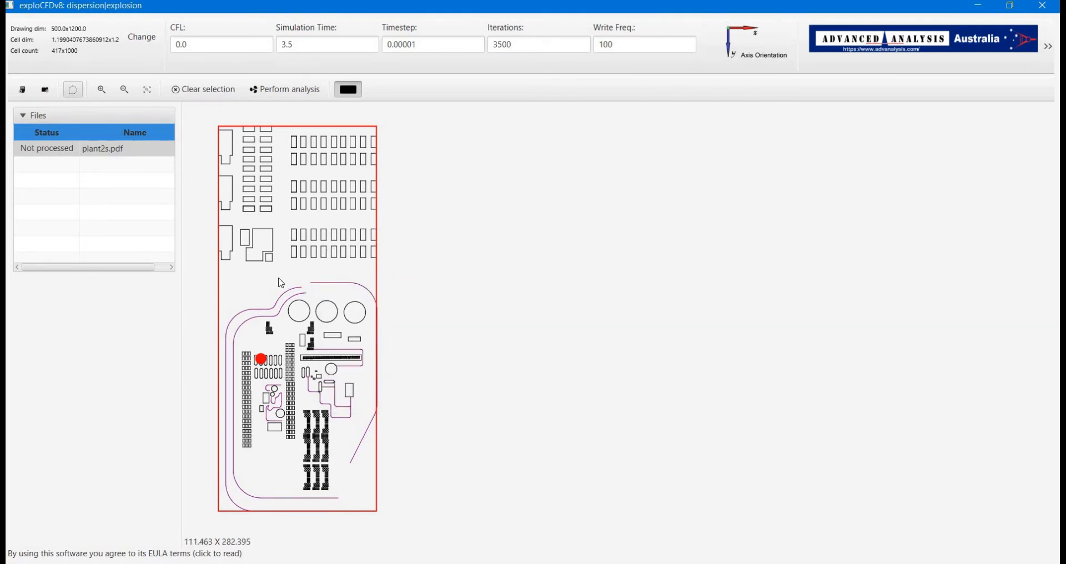
Open the blast point's parameters, enable the dispersion calculation and set the wind speed to 3.0 m/s
mouse_move(279, 278)
mouse_down()
mouse_move(330, 278)
mouse_move(373, 246)
mouse_up()
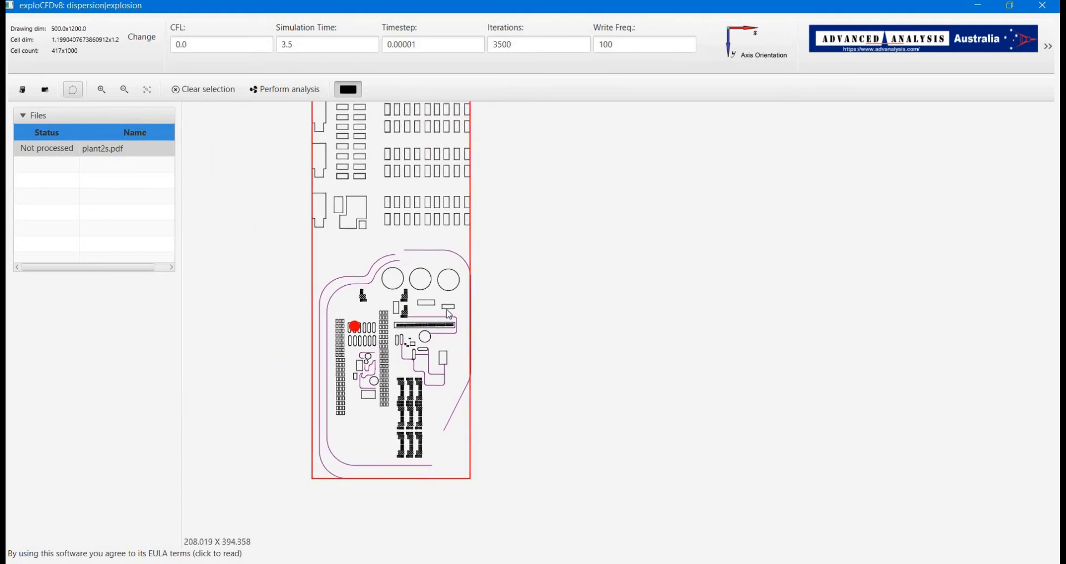
scroll(311, 347, up, 2)
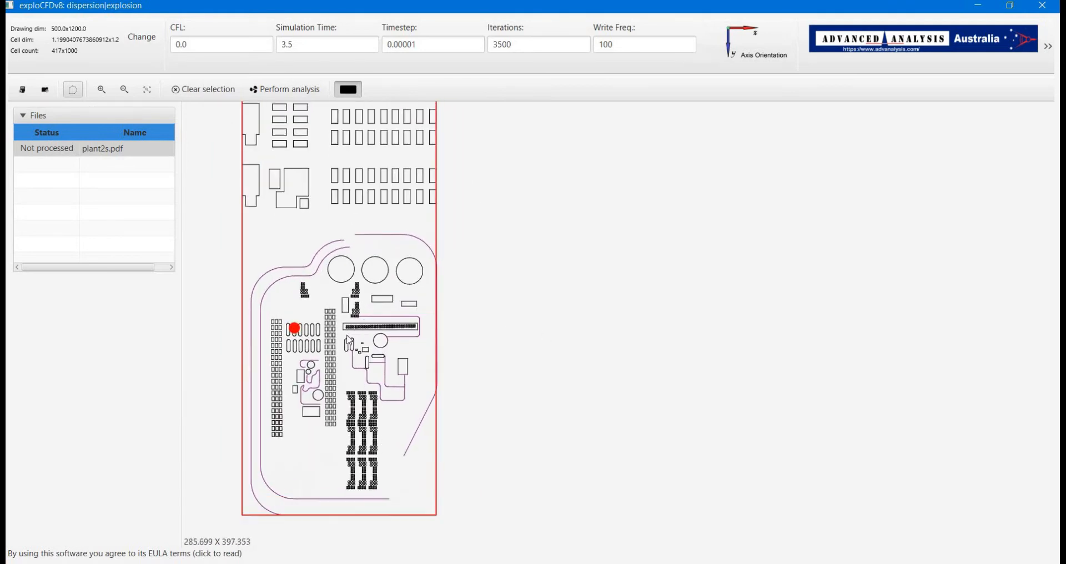
click(295, 330)
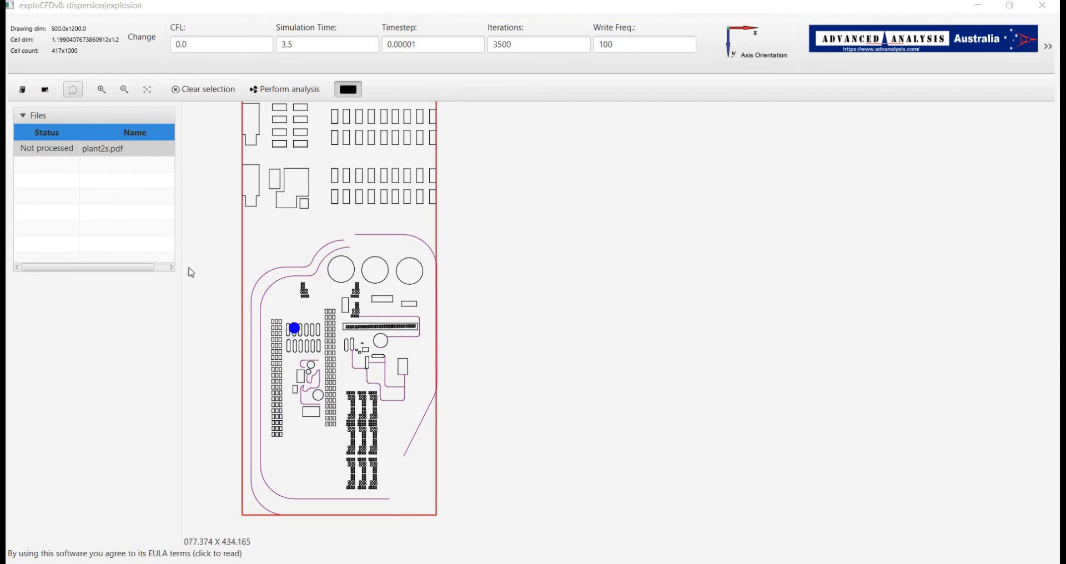
click(92, 83)
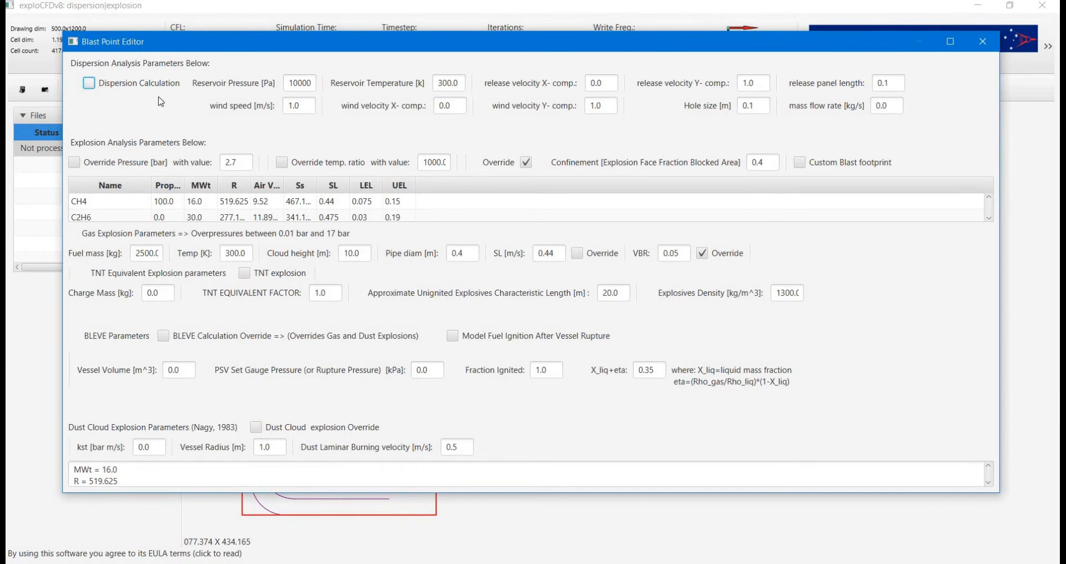
click(293, 83)
click(293, 106)
drag(614, 47, 641, 128)
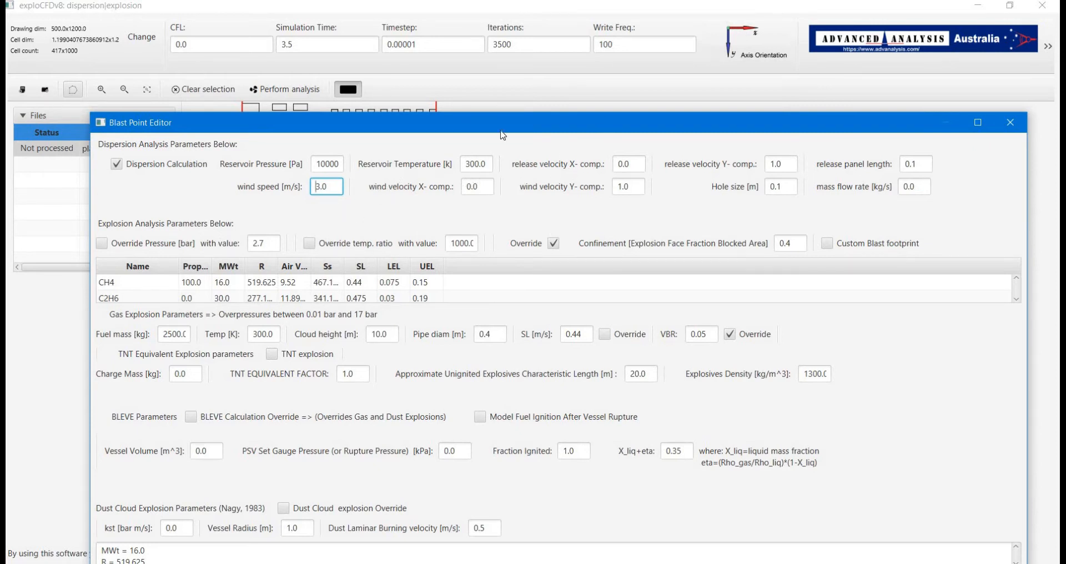
Set the wind velocity Y-component and the release velocity Y-component to -1.0, and close the blast point editor
click(621, 186)
text(-)
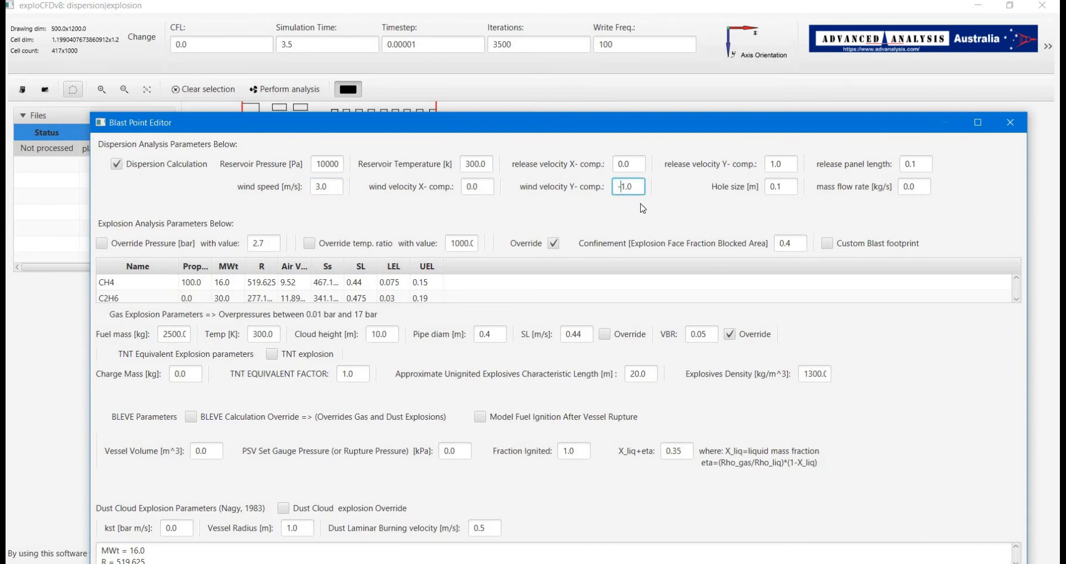
click(771, 165)
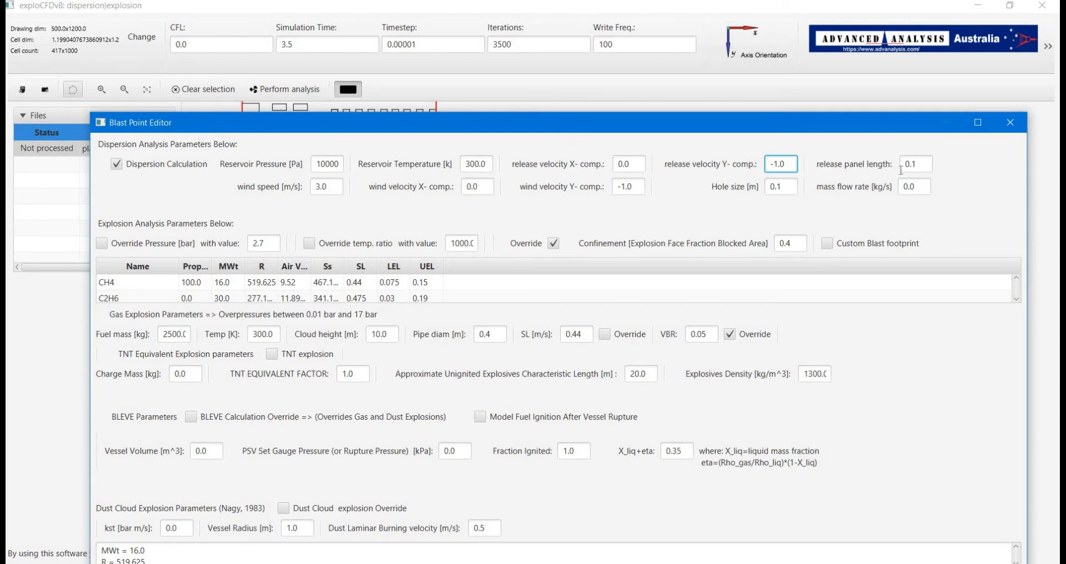
click(1009, 124)
Mark the short segment at the rounded top of the vessel containing the blast point as a release inlet
scroll(305, 325, up, 5)
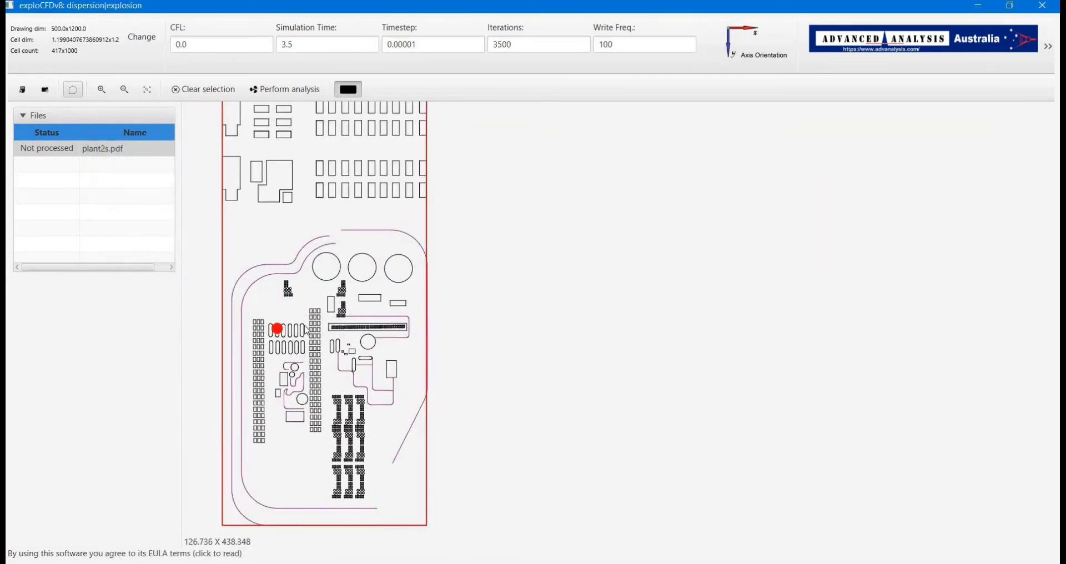
drag(302, 324, 706, 323)
scroll(685, 356, up, 1)
scroll(685, 356, up, 3)
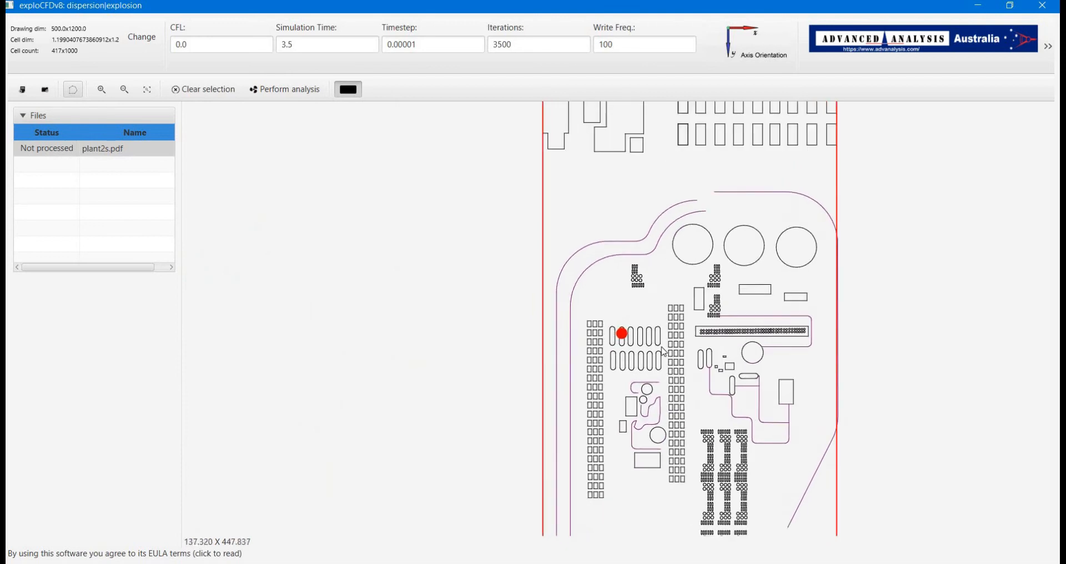
scroll(674, 368, up, 2)
scroll(674, 368, up, 4)
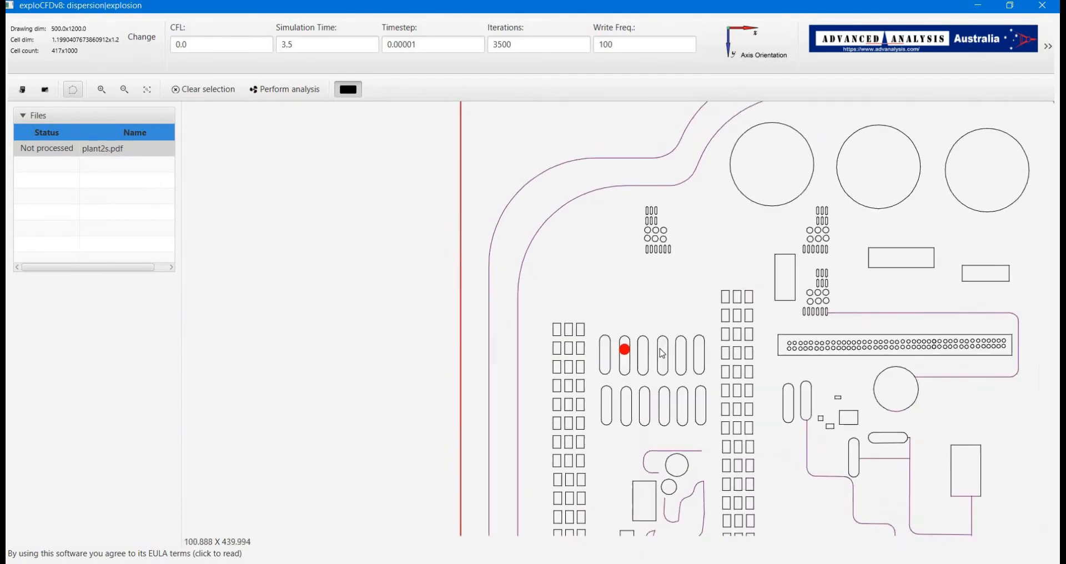
scroll(678, 375, up, 4)
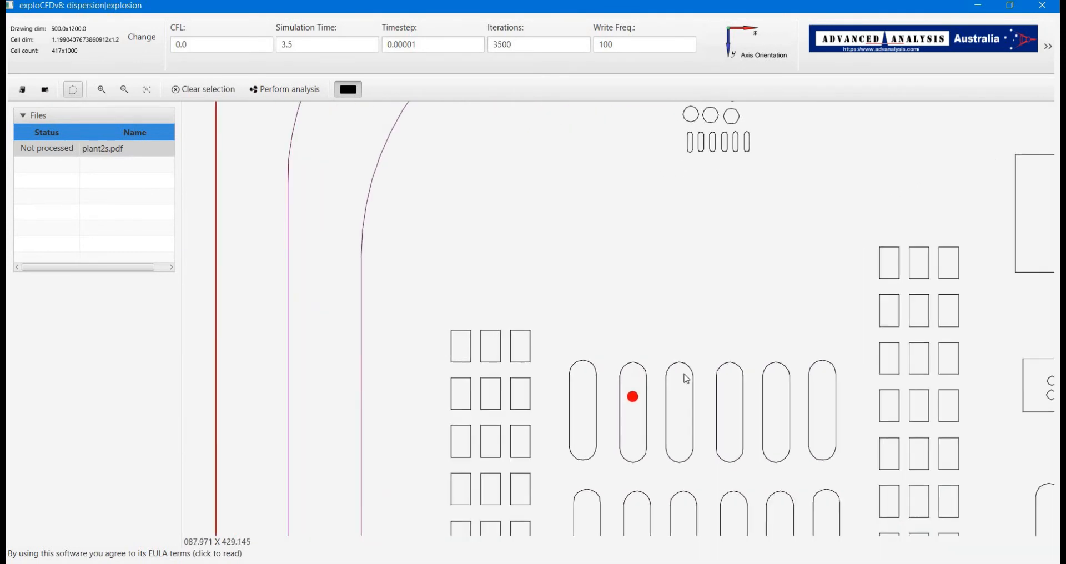
scroll(648, 429, up, 4)
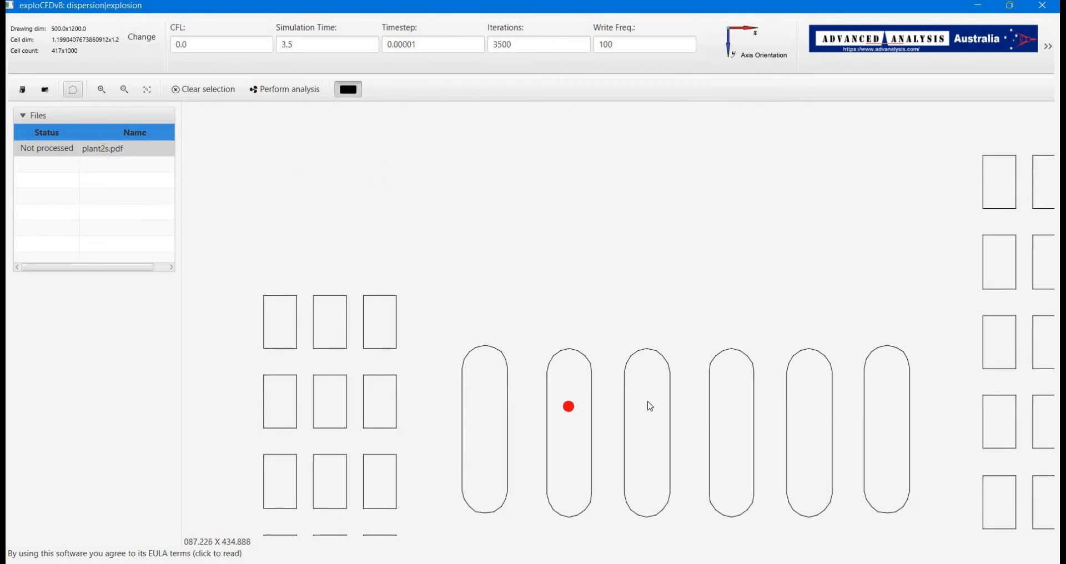
drag(495, 300, 549, 343)
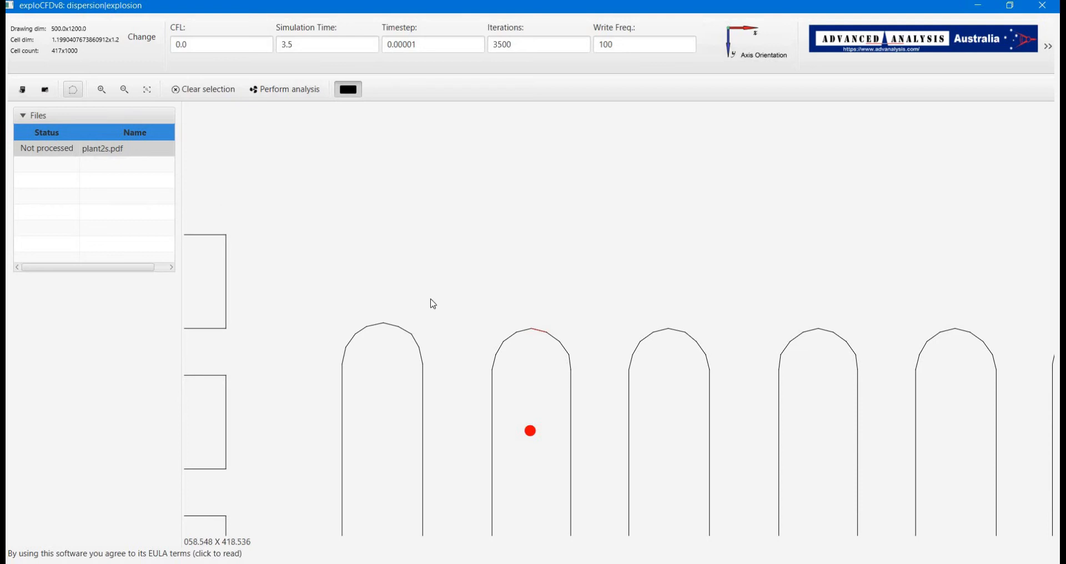
right_click(510, 352)
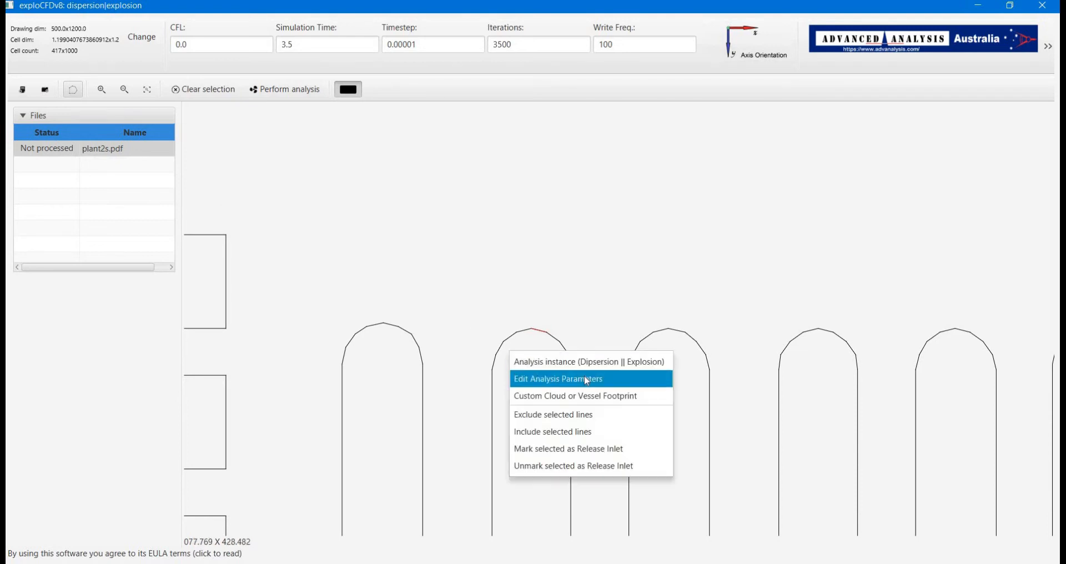
click(599, 458)
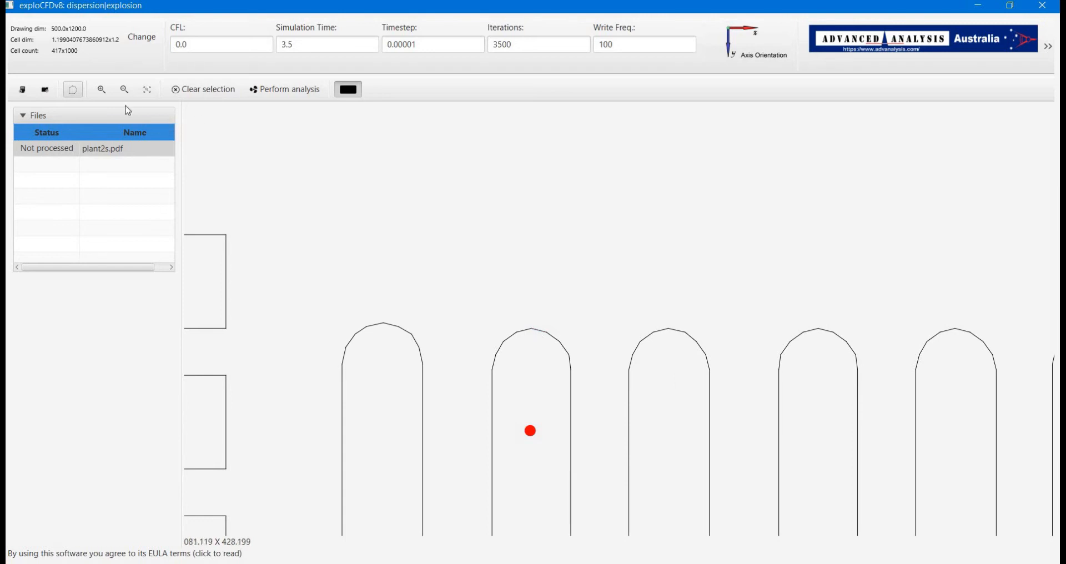
Measure the release inlet segment's length and set the blast point's release panel length to 1.5
key(space)
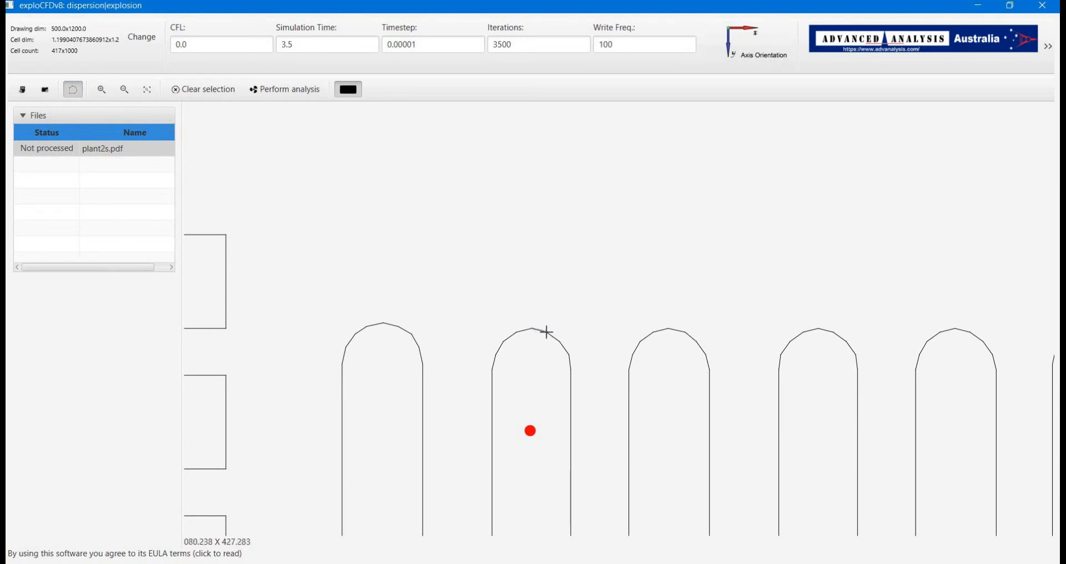
scroll(544, 336, up, 2)
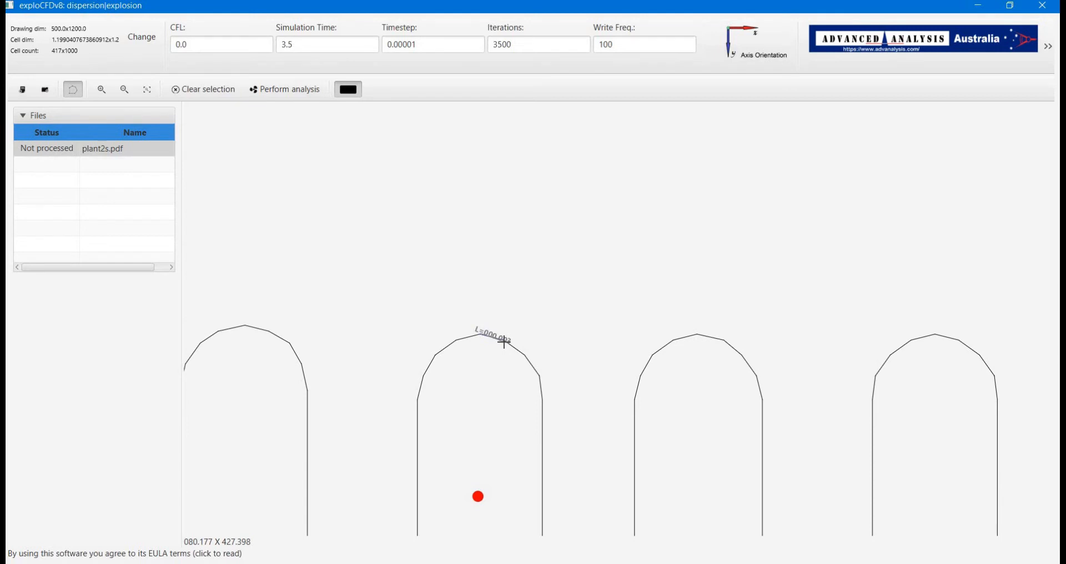
click(477, 496)
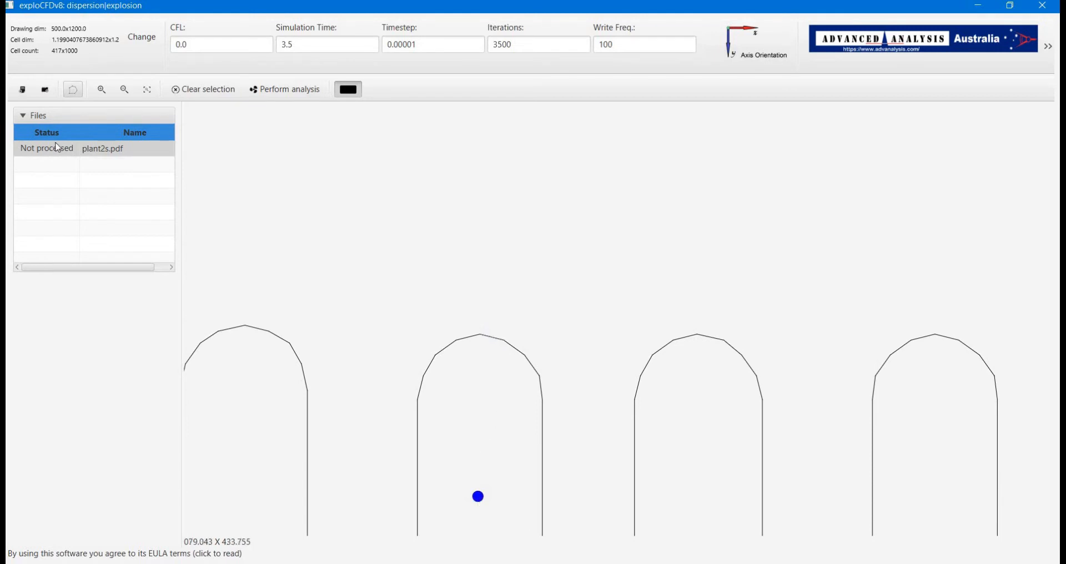
click(475, 496)
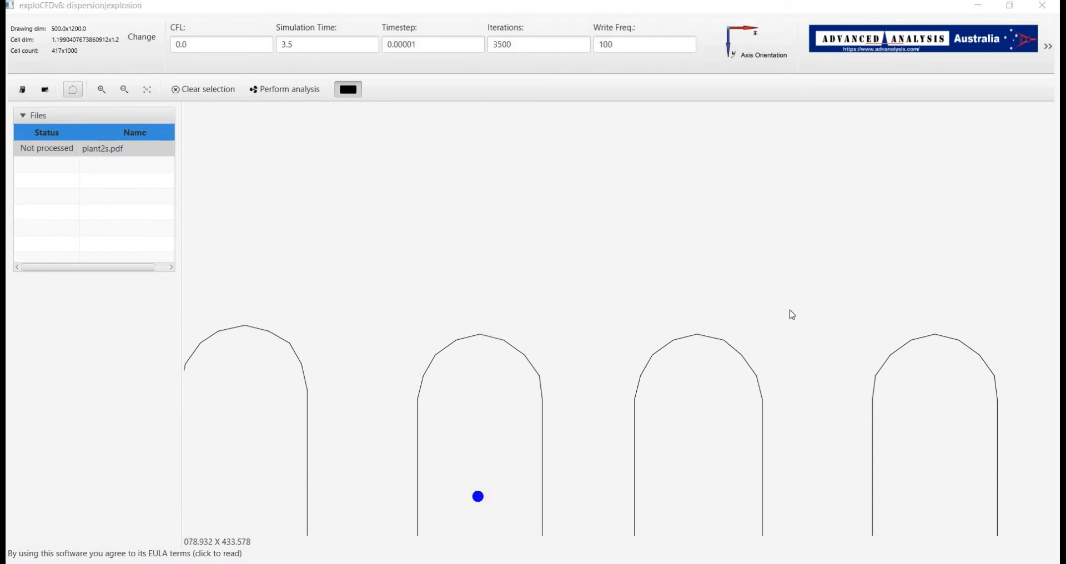
double_click(884, 83)
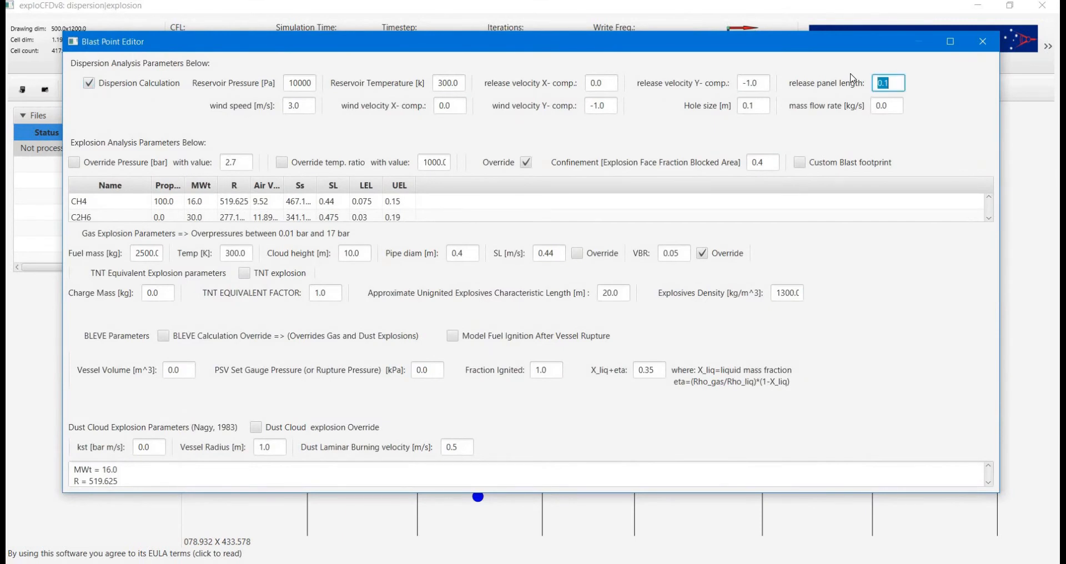
text(1.5)
click(982, 41)
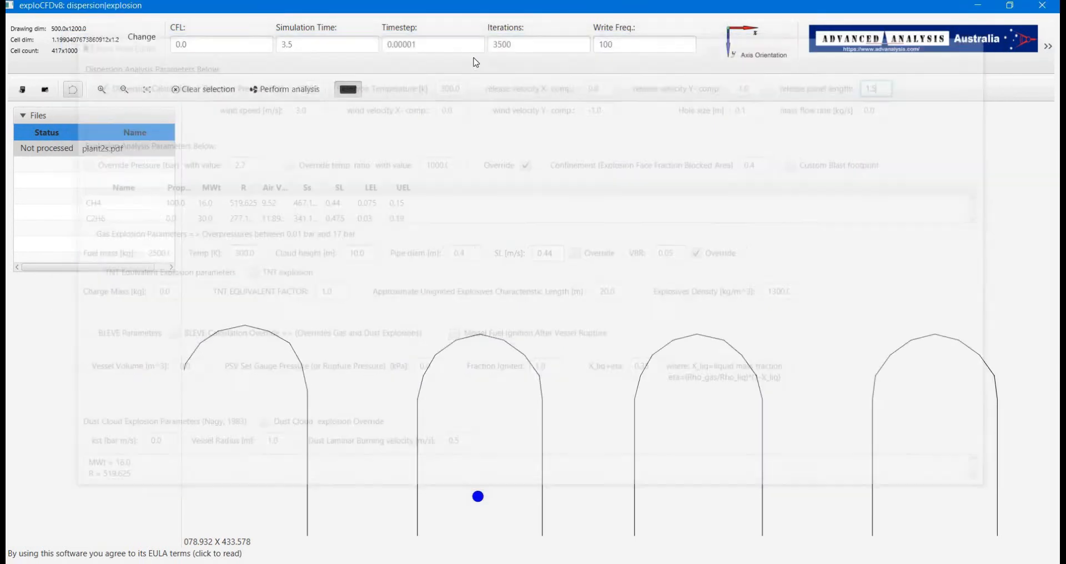
Set the timestep to 0.1, the CFL to 2 and the simulation time to 350
click(417, 44)
drag(412, 43, 394, 43)
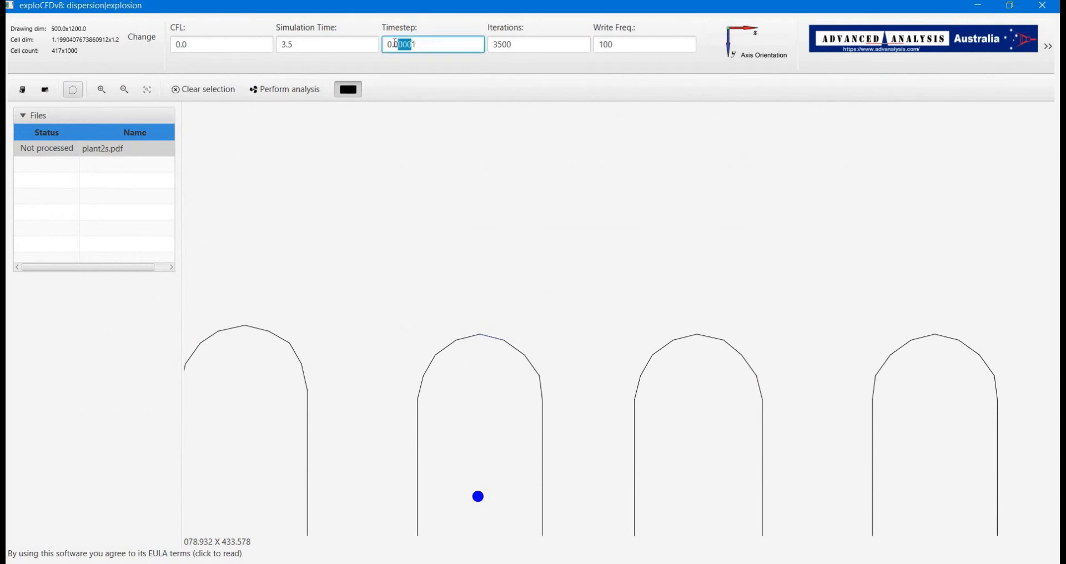
key(BackSpace)
key(shift+Tab)
key(shift+Tab)
text(2)
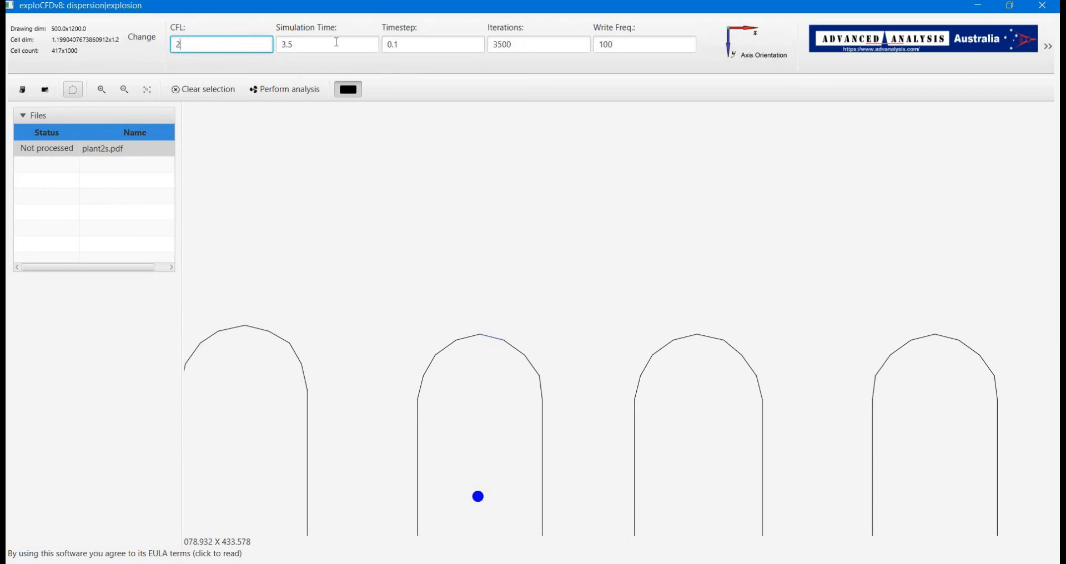
key(Tab)
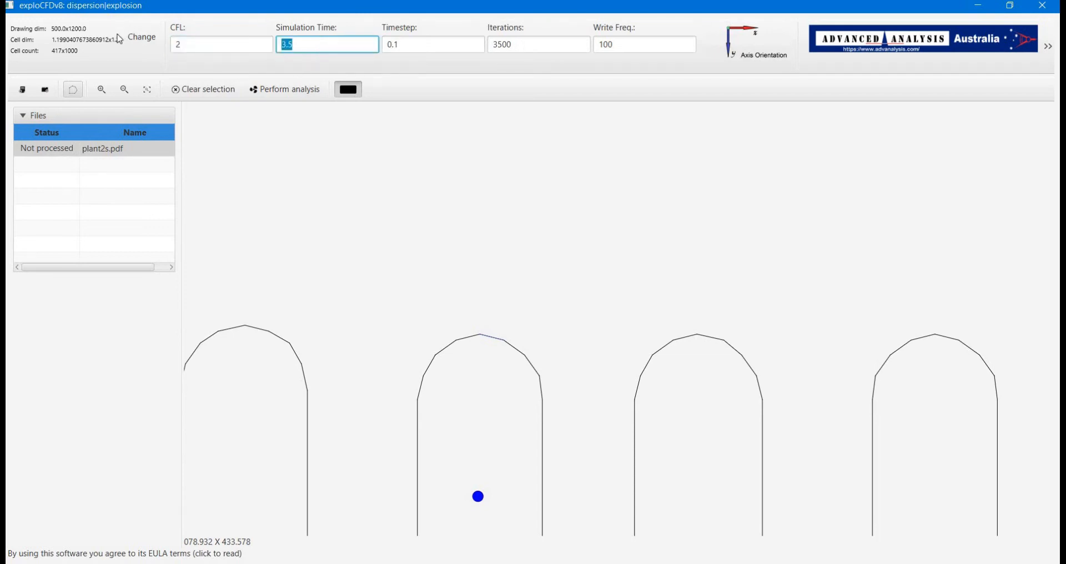
text(350)
key(Return)
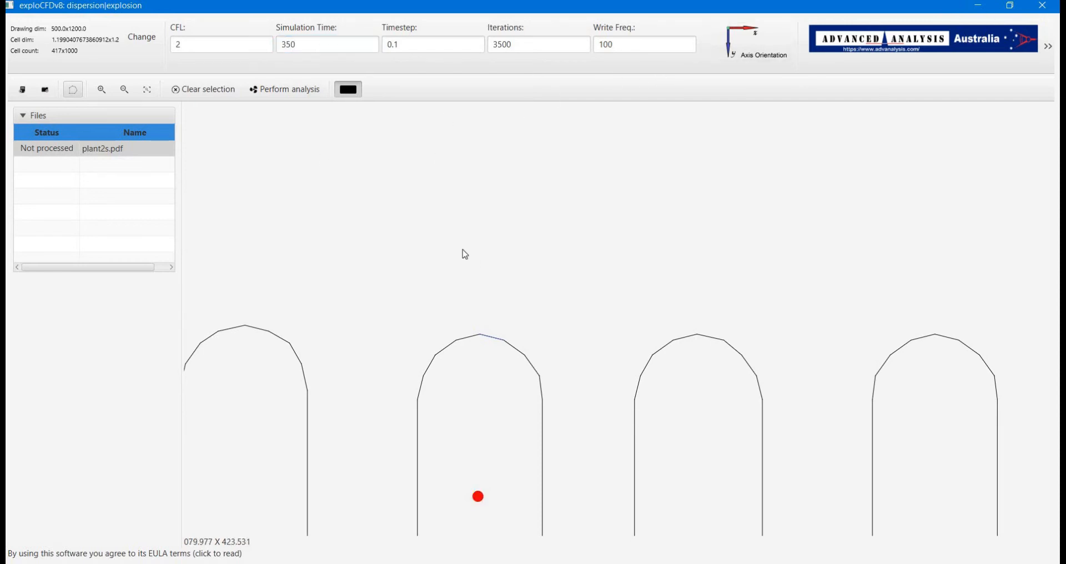
scroll(473, 241, down, 1)
scroll(477, 244, down, 5)
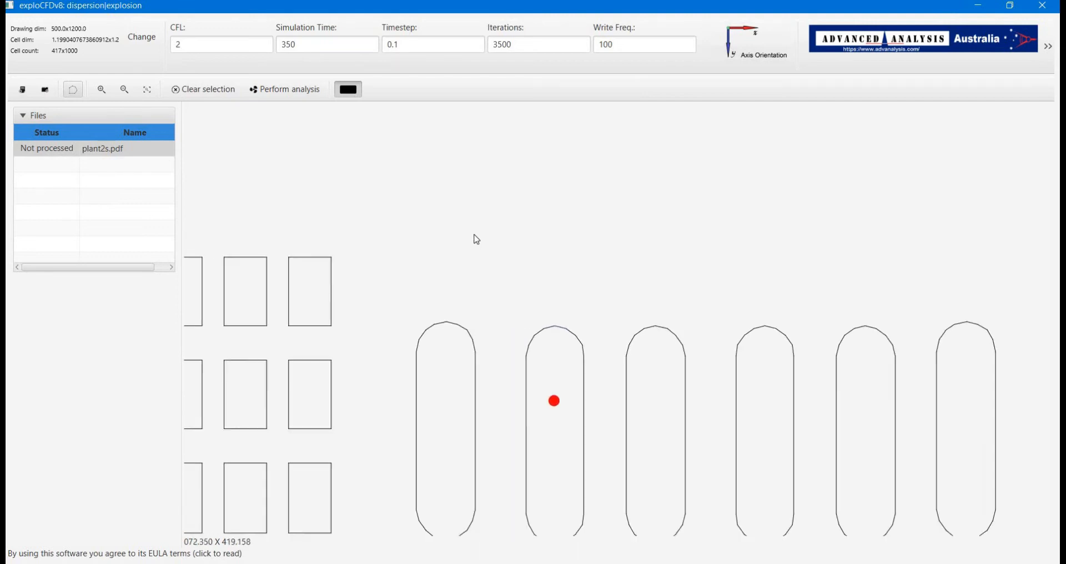
scroll(483, 240, down, 6)
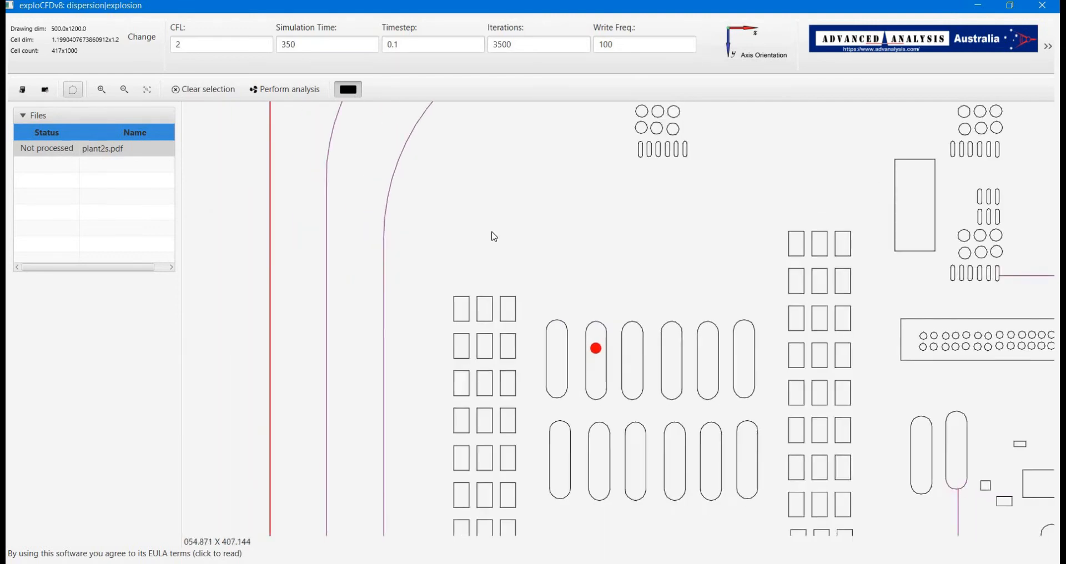
scroll(497, 236, down, 5)
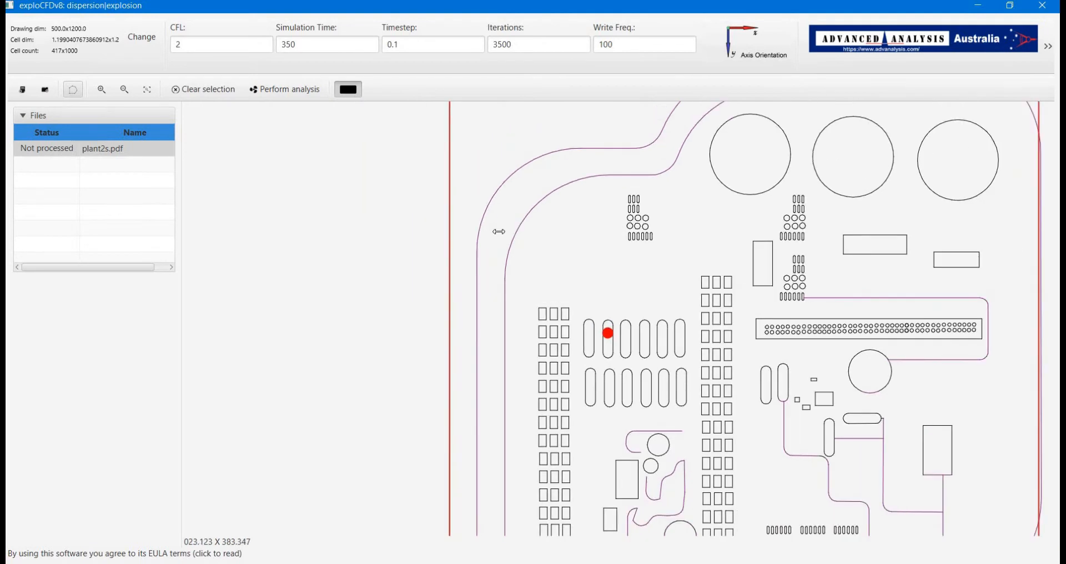
scroll(506, 235, down, 4)
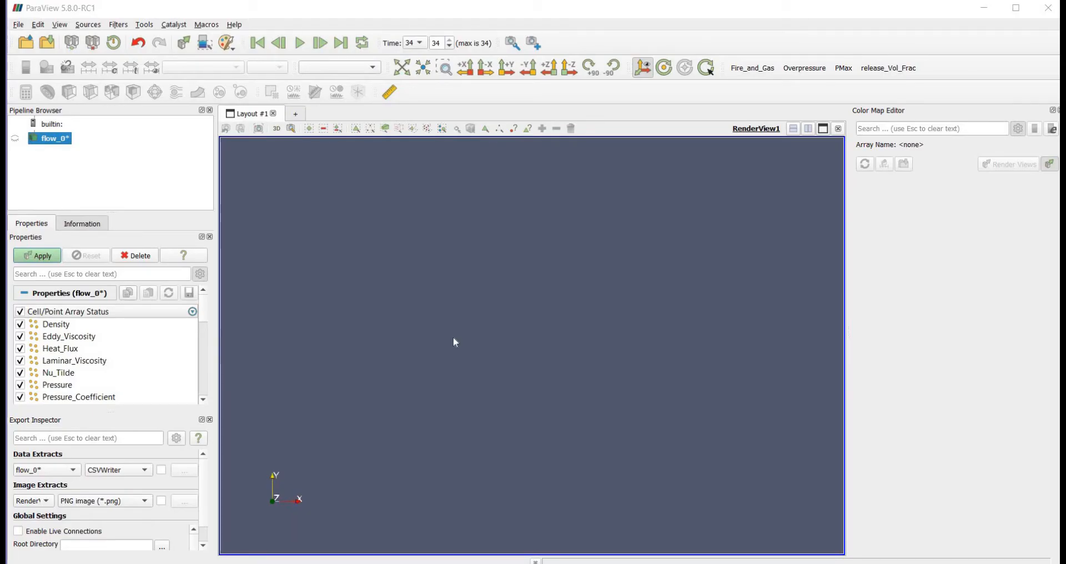
Switch to ParaView and display the flow_0* result series in the render view
click(44, 256)
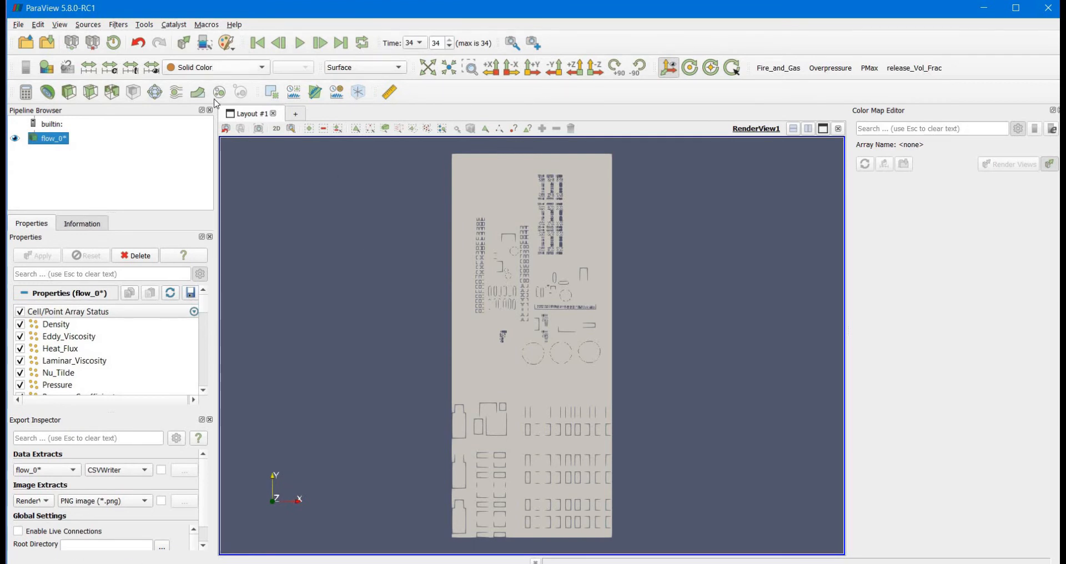
Color the flow_0* results by Density and play the time series with the plant layout oriented horizontally
click(216, 68)
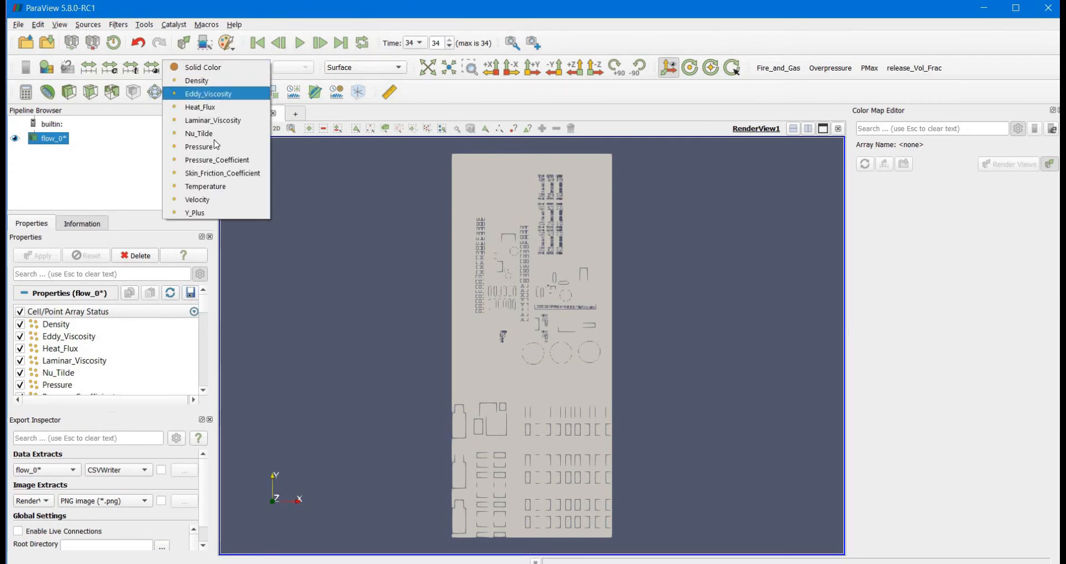
click(526, 205)
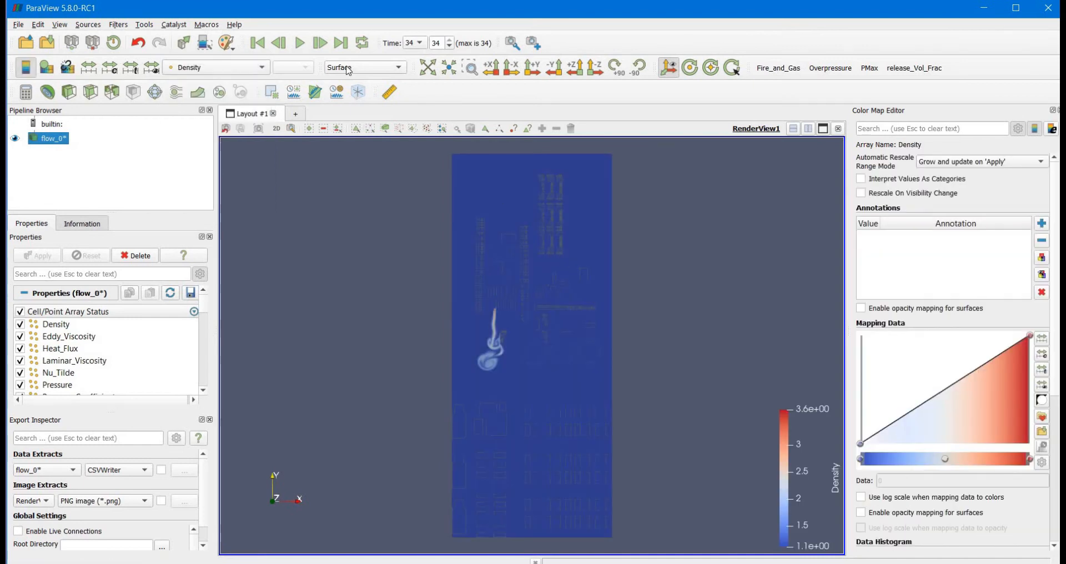
click(300, 43)
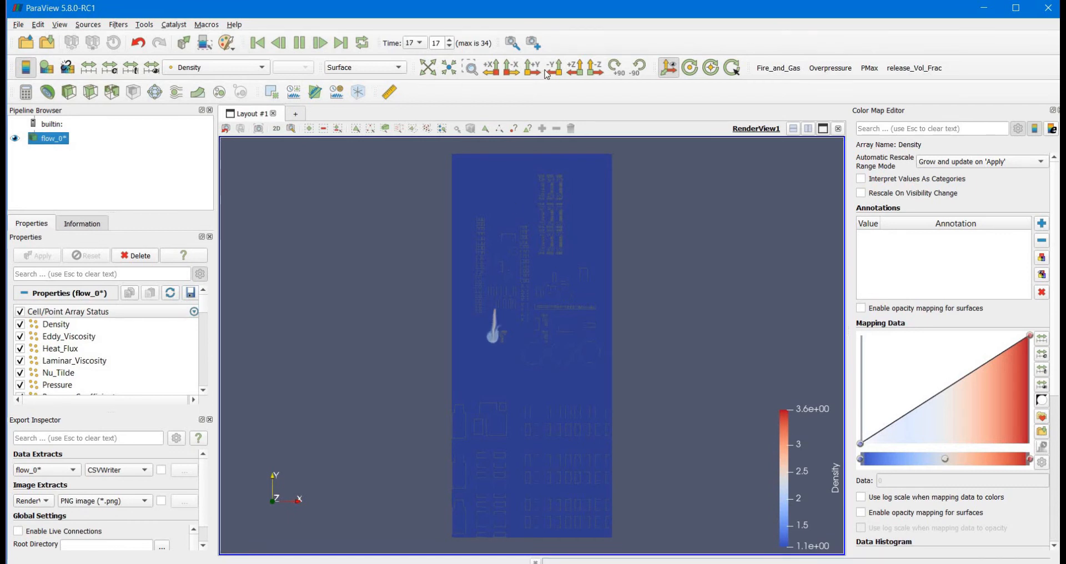
click(578, 74)
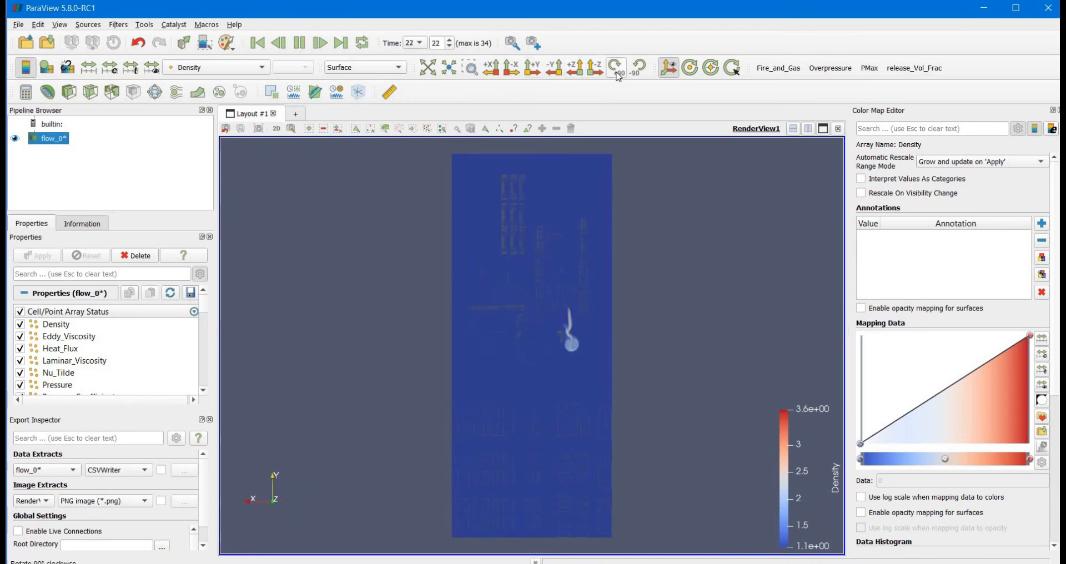
click(639, 68)
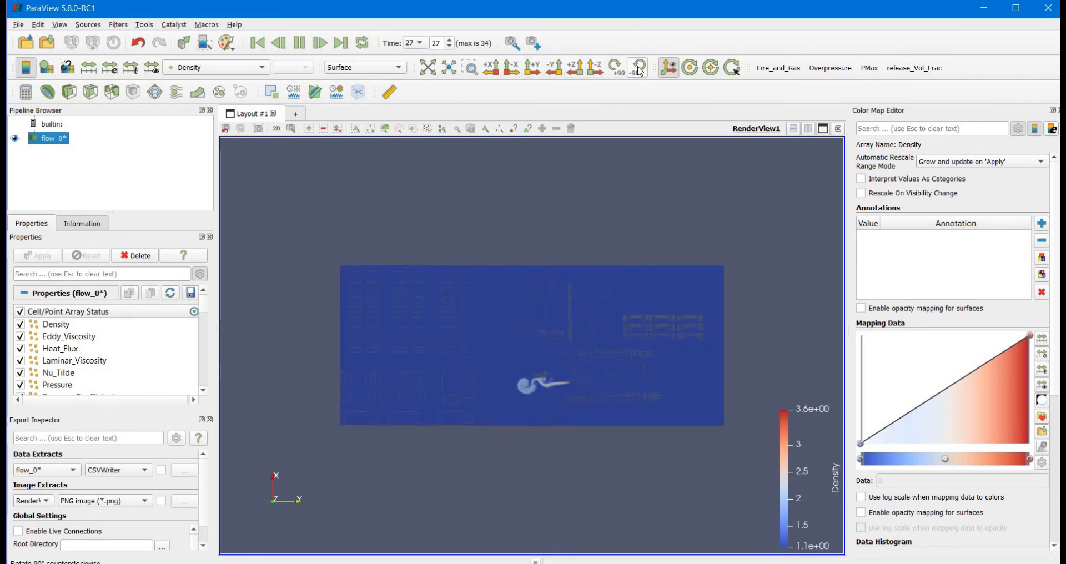
click(637, 67)
click(638, 67)
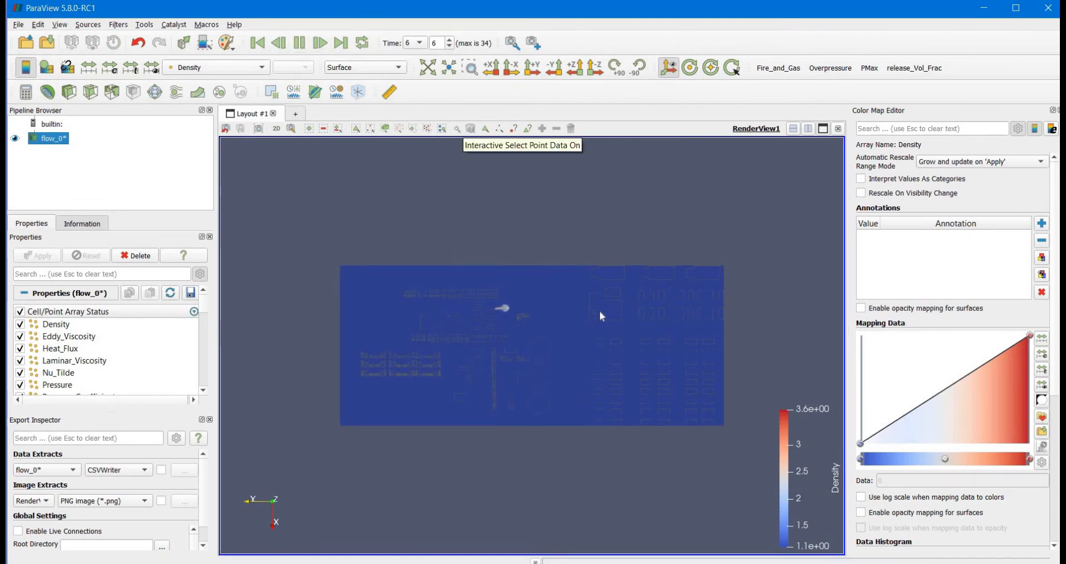
scroll(599, 312, up, 2)
scroll(599, 312, up, 2)
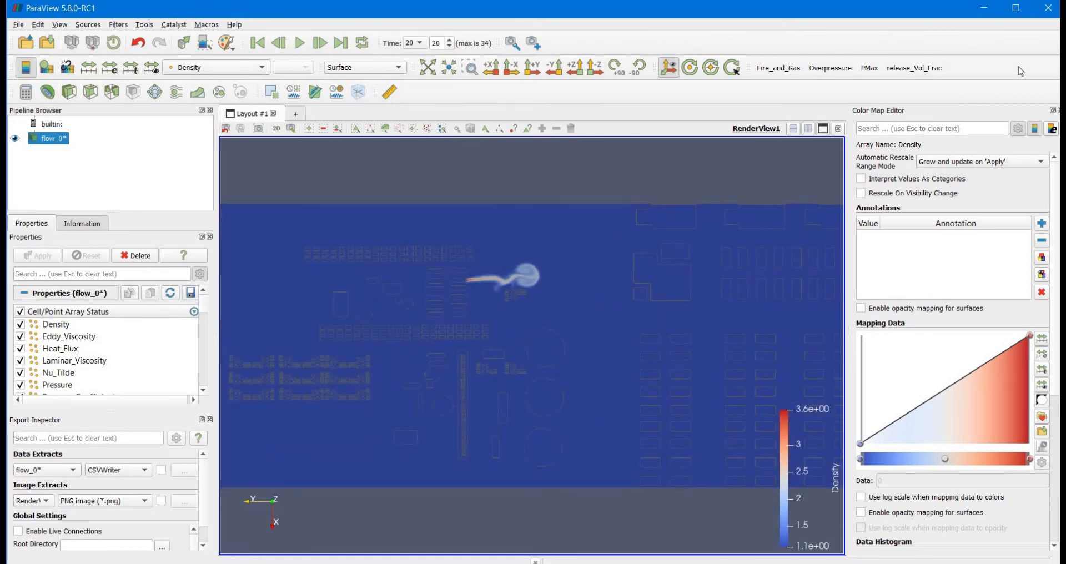
Run the release_Vol_Frac macro and display the release volume fraction with the plant layout oriented horizontally
click(919, 69)
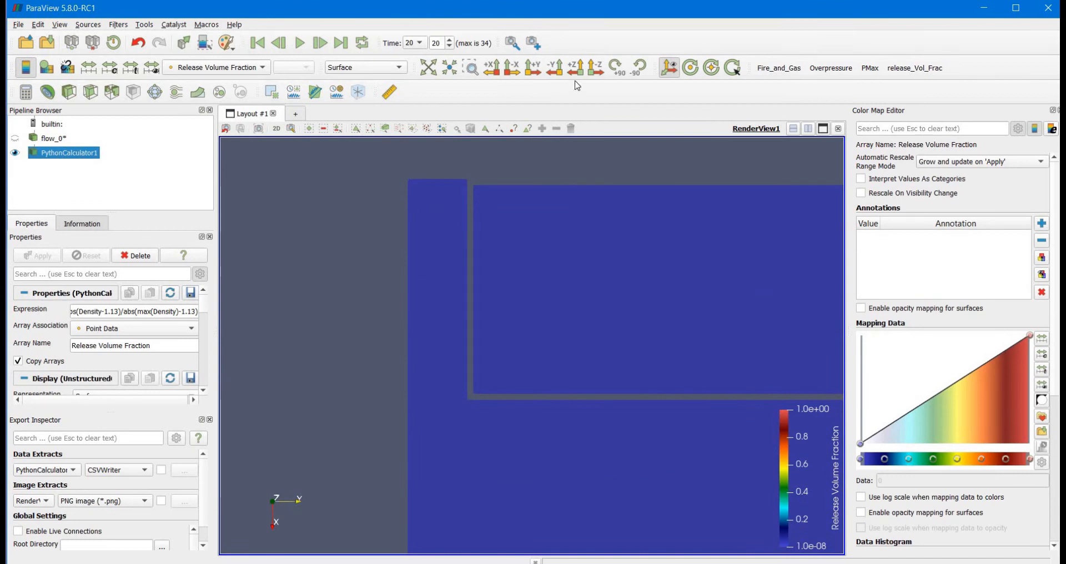
click(579, 76)
click(616, 71)
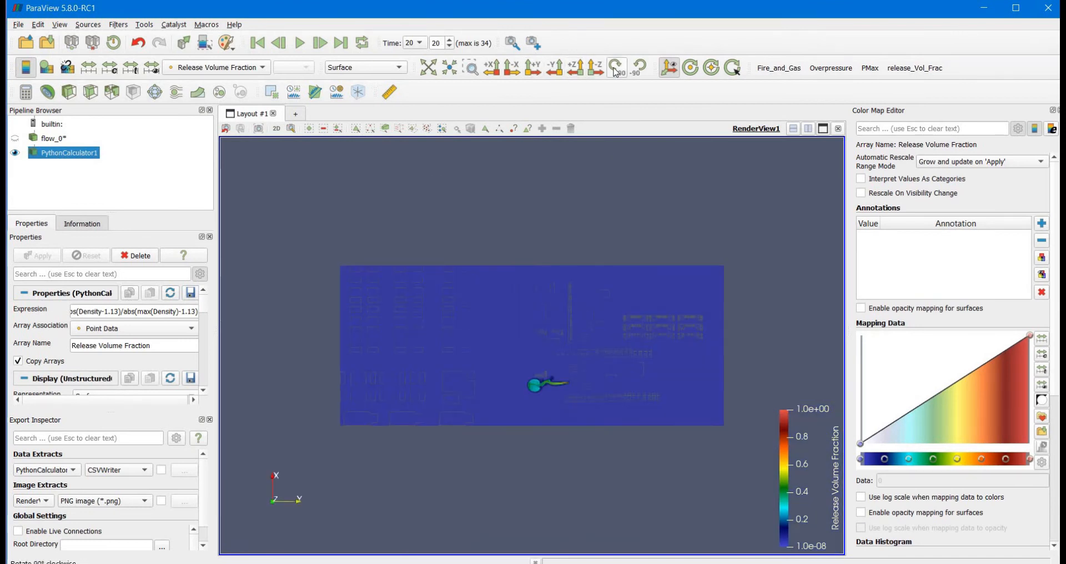
click(616, 70)
click(617, 69)
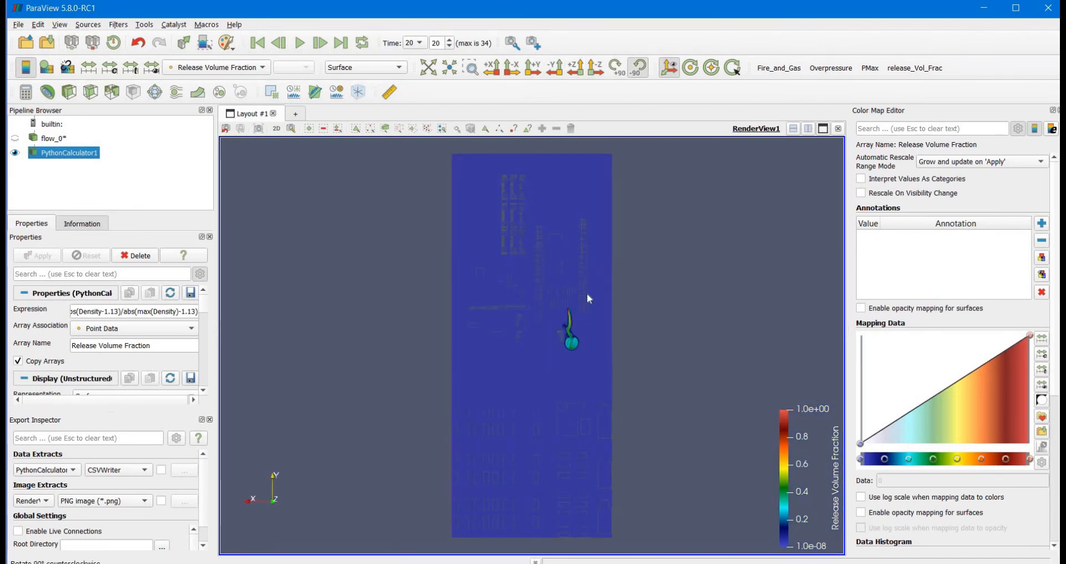
scroll(574, 304, up, 2)
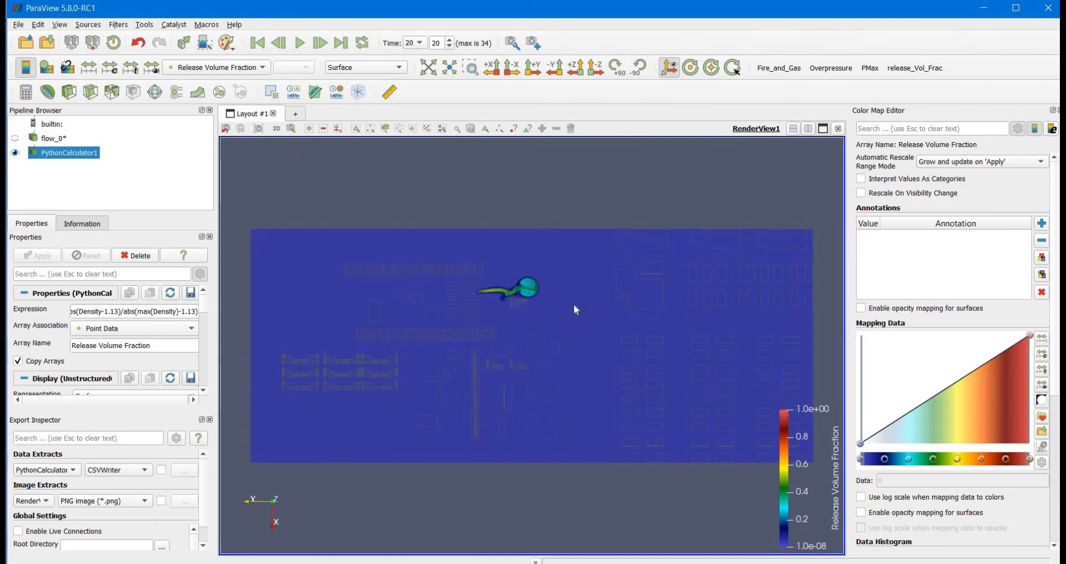
scroll(574, 305, up, 1)
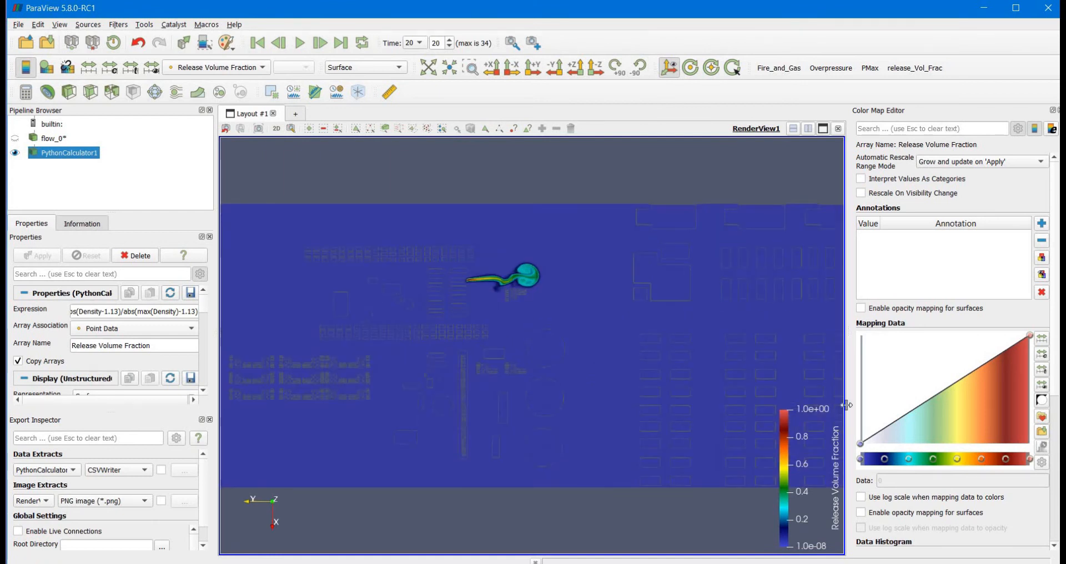
Darken the lowest color of the Release Volume Fraction color map to #0d0d2b
click(861, 459)
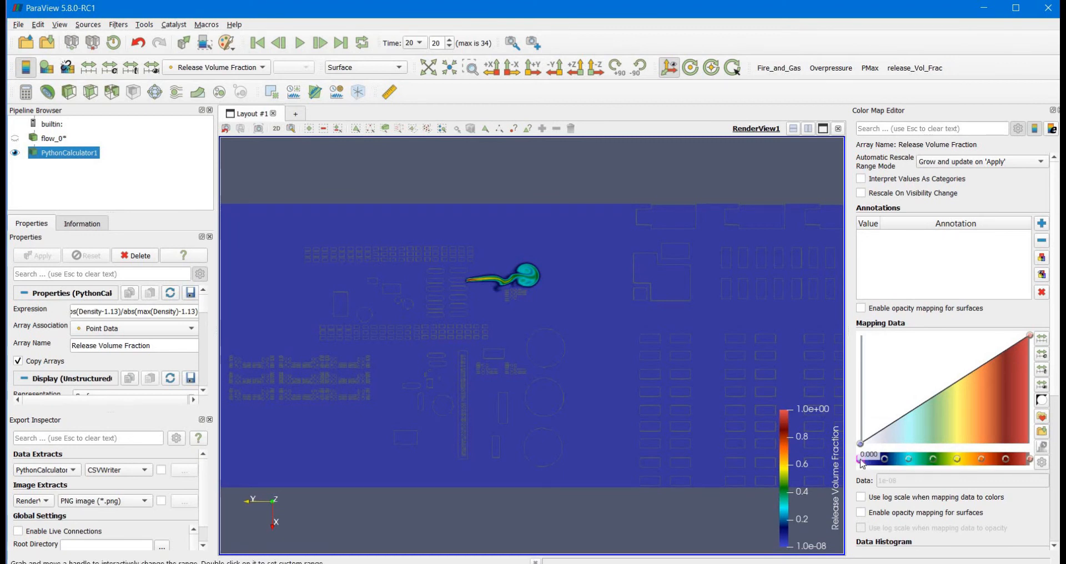
double_click(862, 461)
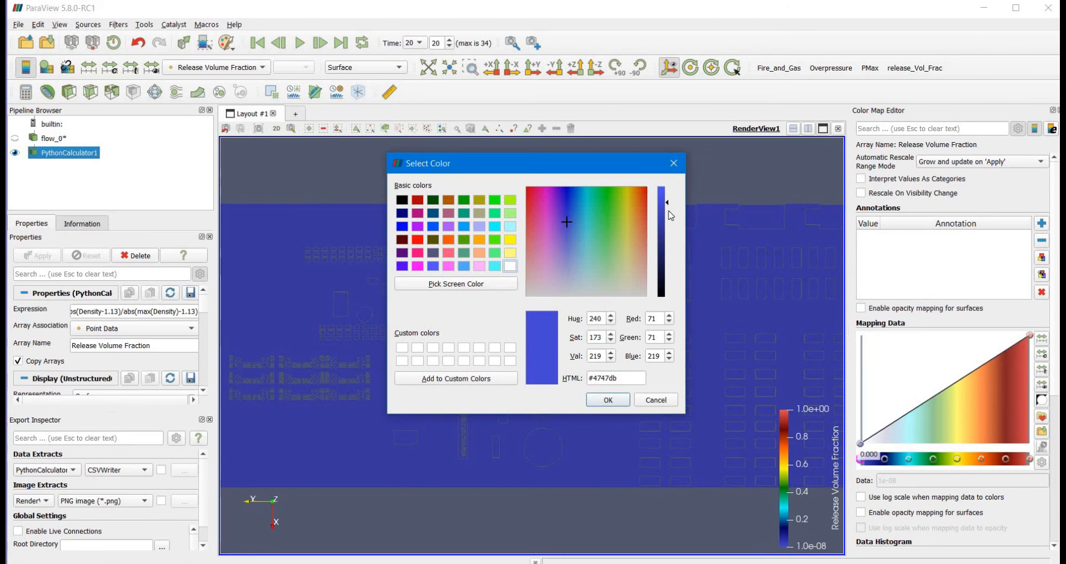
drag(669, 237, 672, 288)
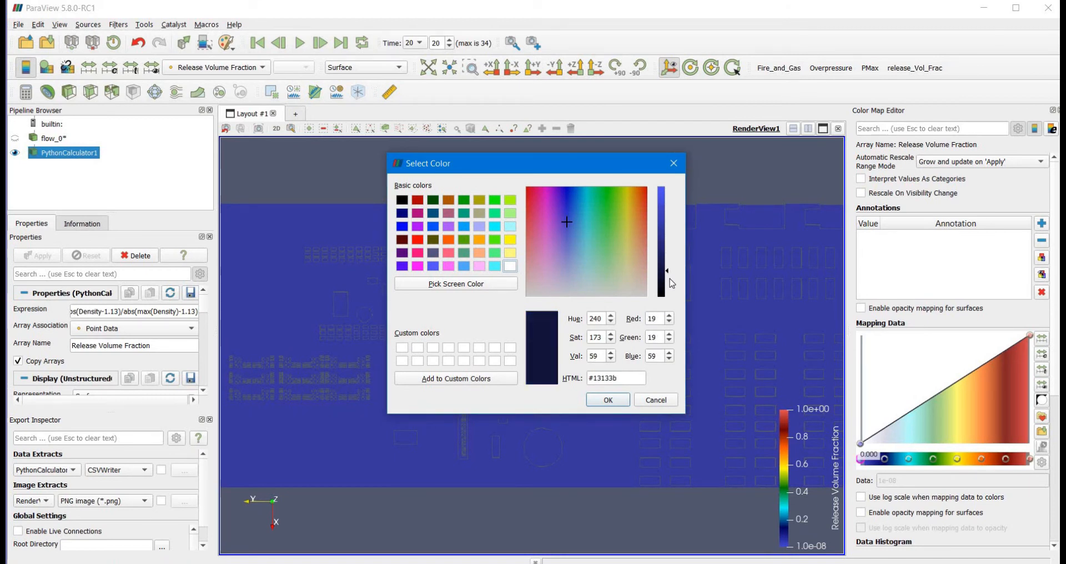
click(609, 398)
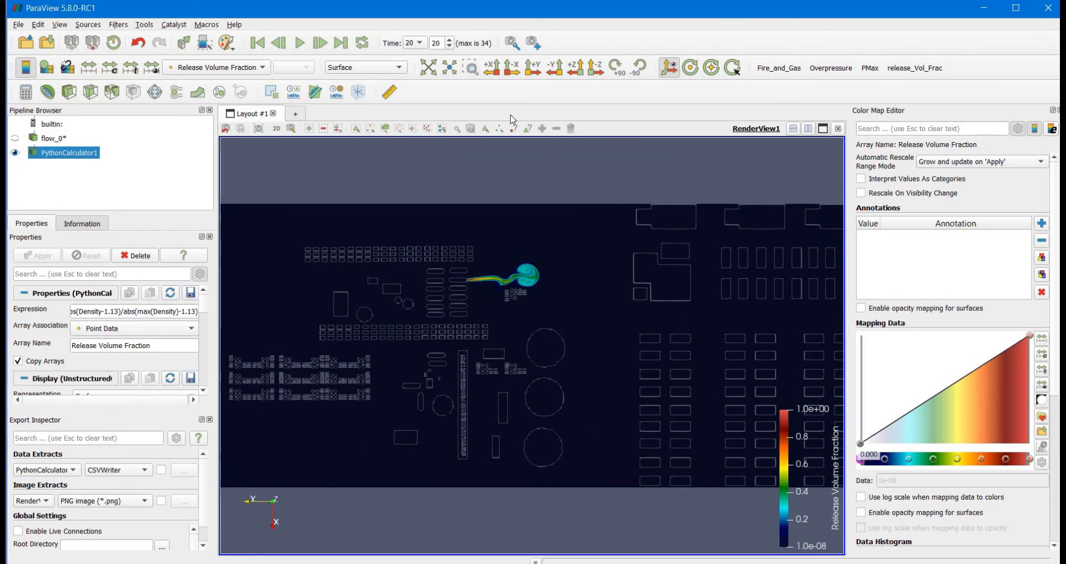
Load the Fire_and_Gas.py state file from the exploCFDv8 folder
click(19, 26)
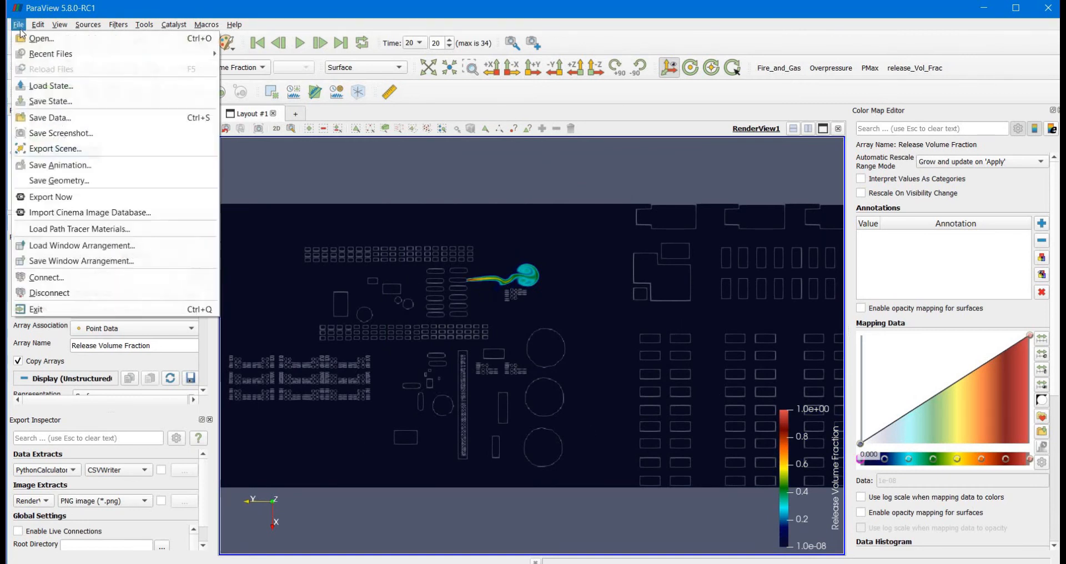
click(39, 87)
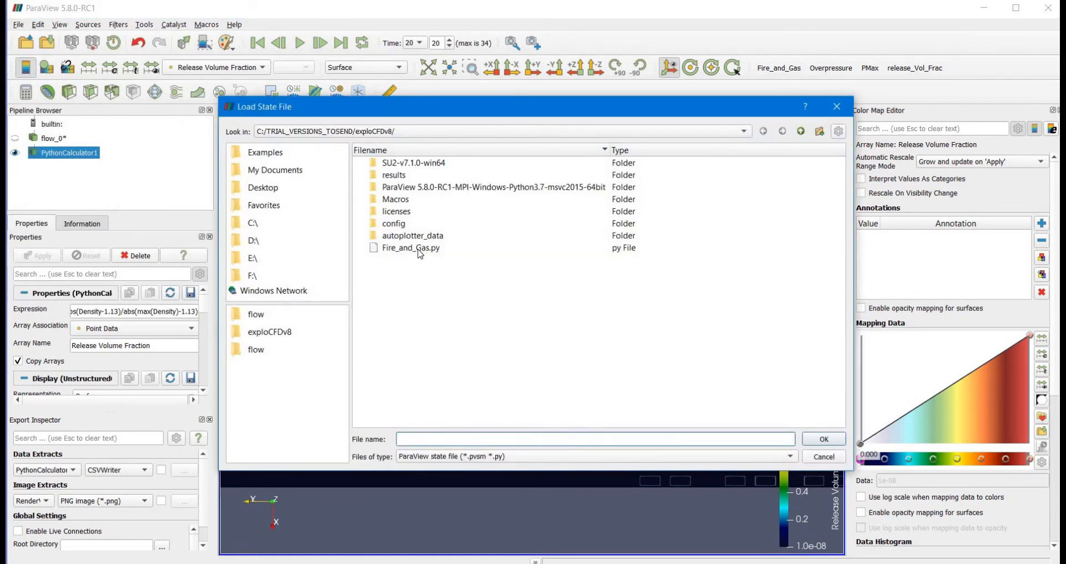
double_click(420, 248)
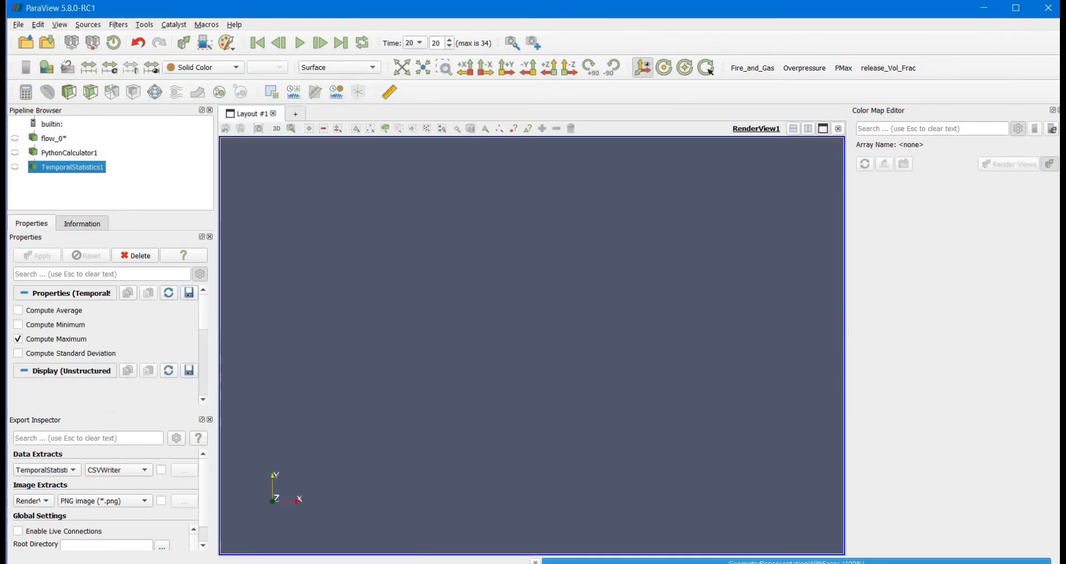
Open Input_file.csv from the exploCFDv8 folder in Excel and review its point, line and sector definitions
key(super+e)
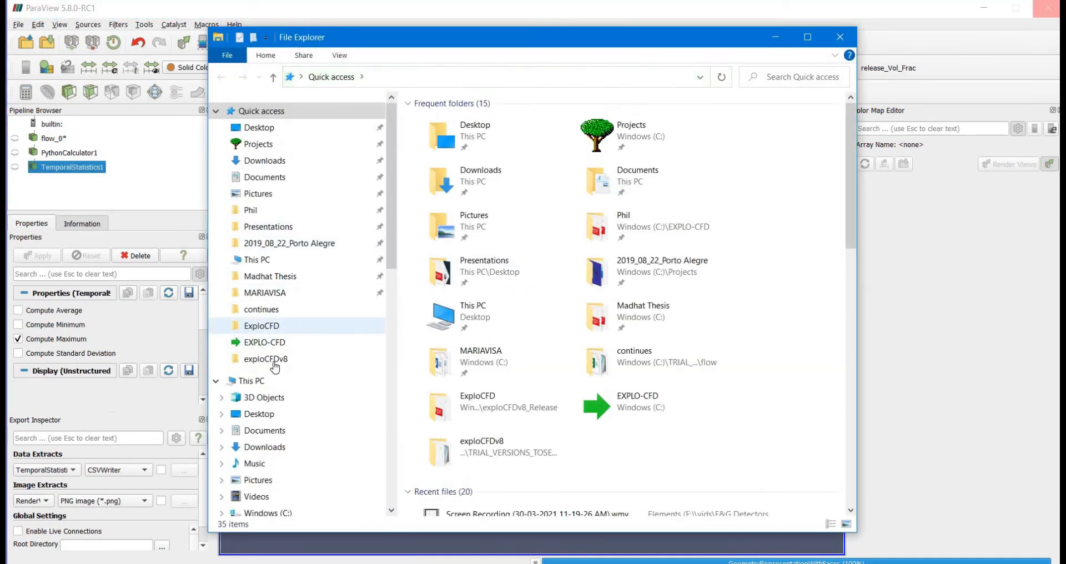
click(272, 359)
scroll(461, 311, down, 2)
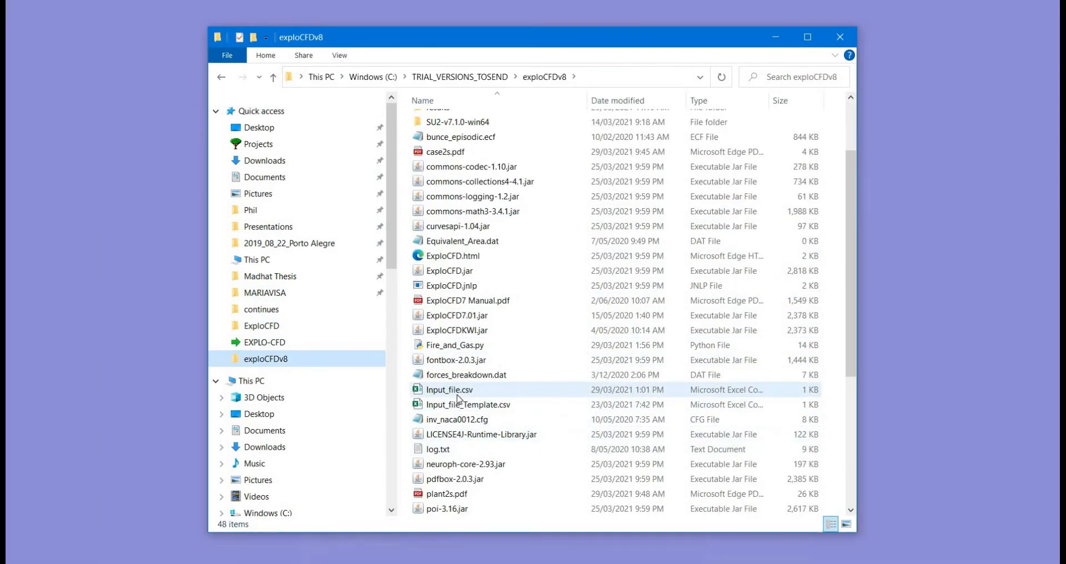
double_click(458, 391)
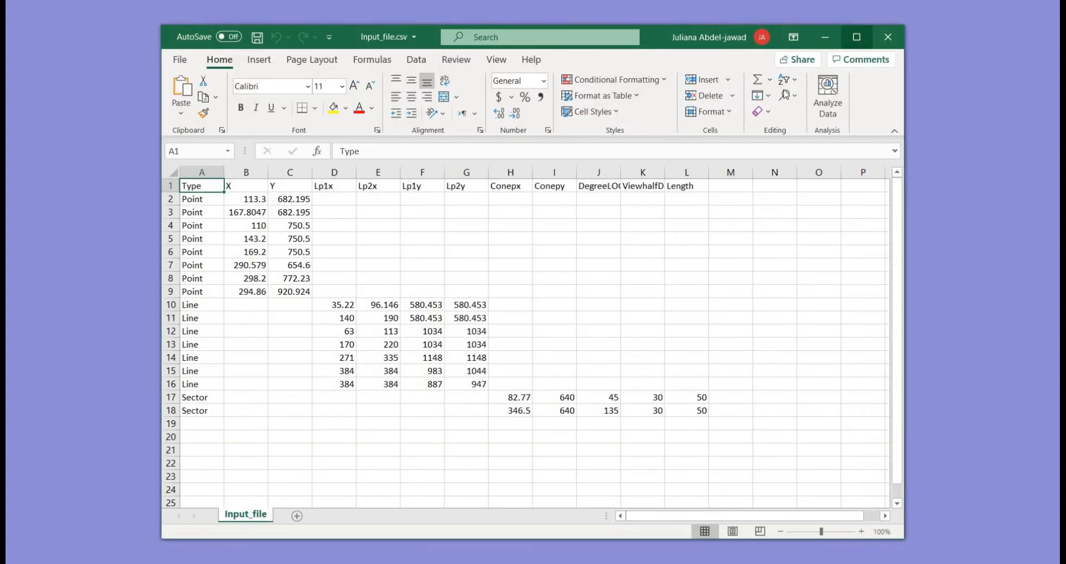
click(857, 37)
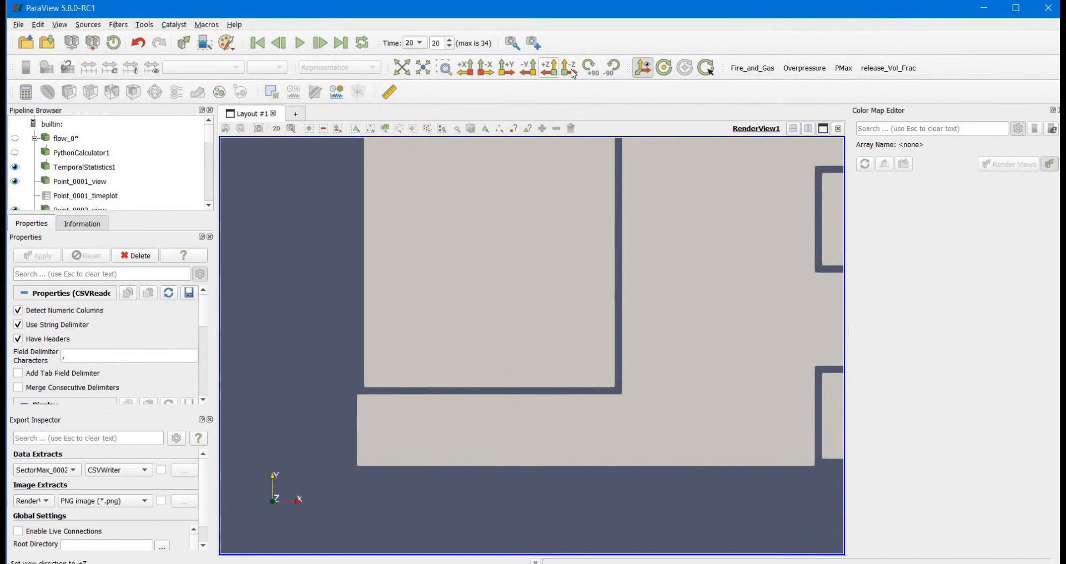
Color TemporalStatistics1 by Release Volume Fraction_maximum on a log scale, with the plant layout oriented horizontally
click(605, 64)
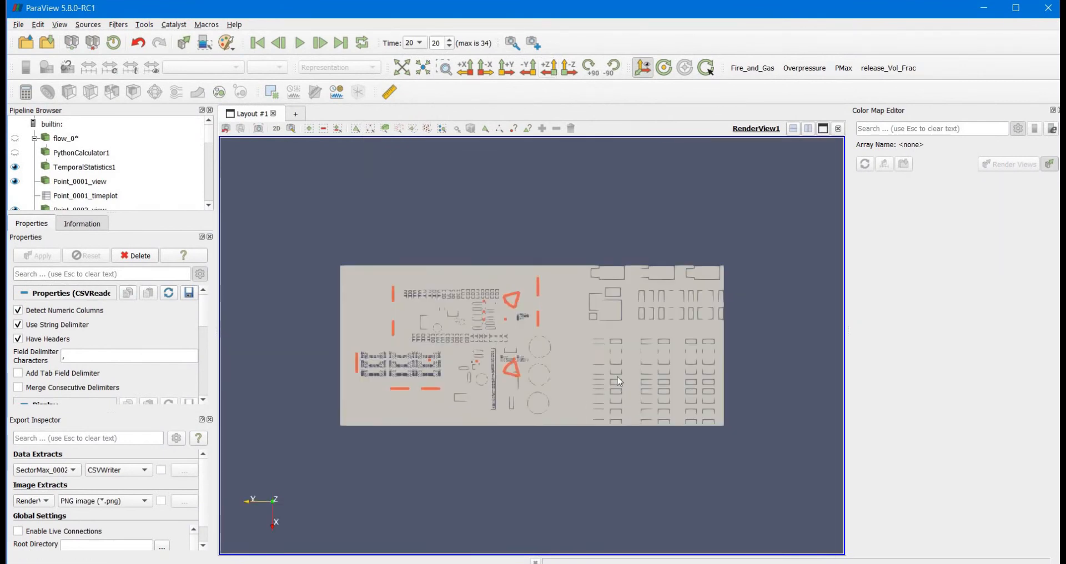
scroll(620, 381, up, 5)
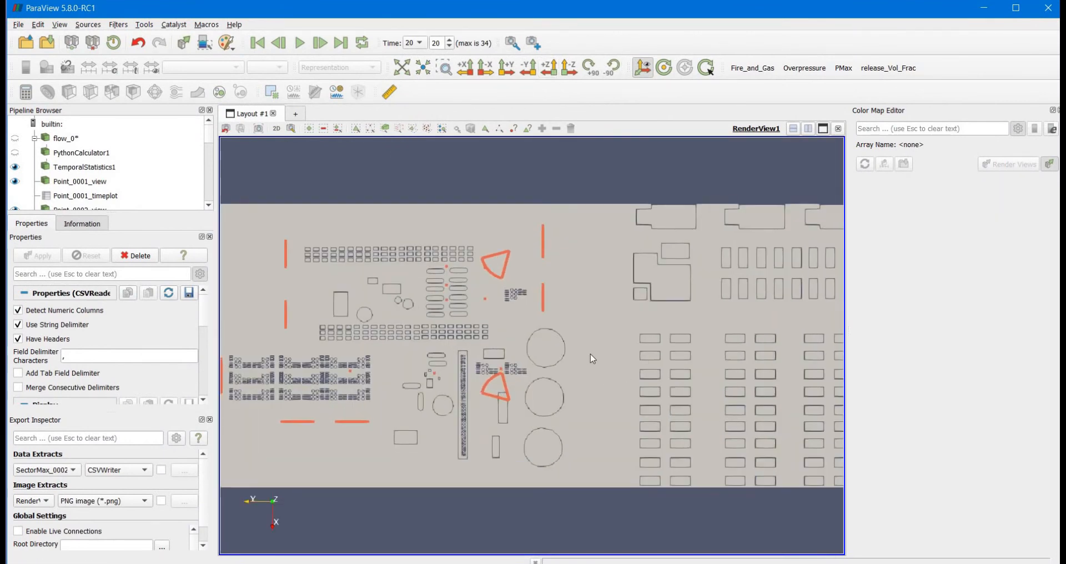
middle_drag(591, 356, 613, 361)
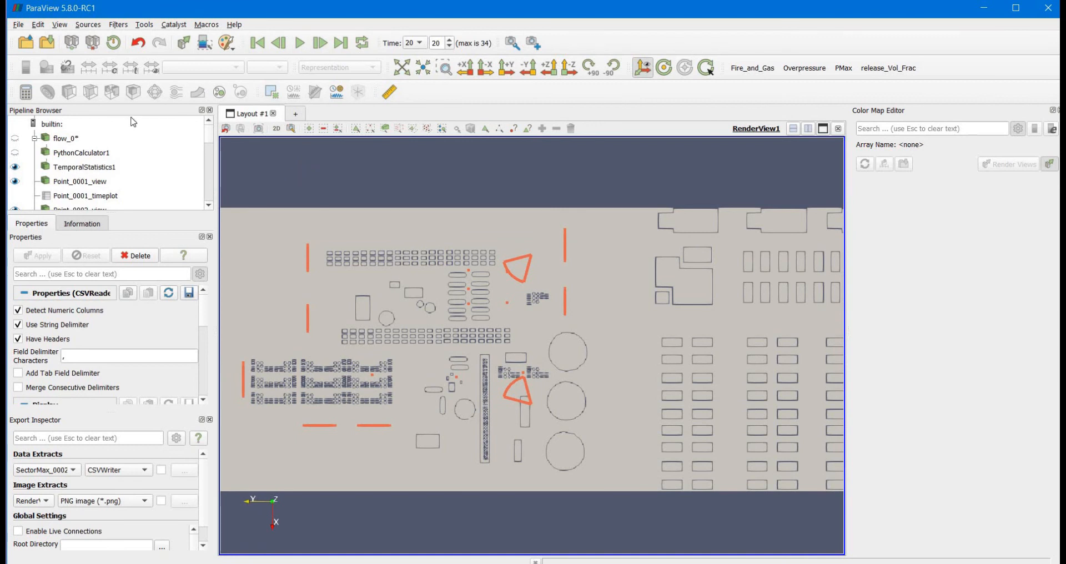
click(77, 167)
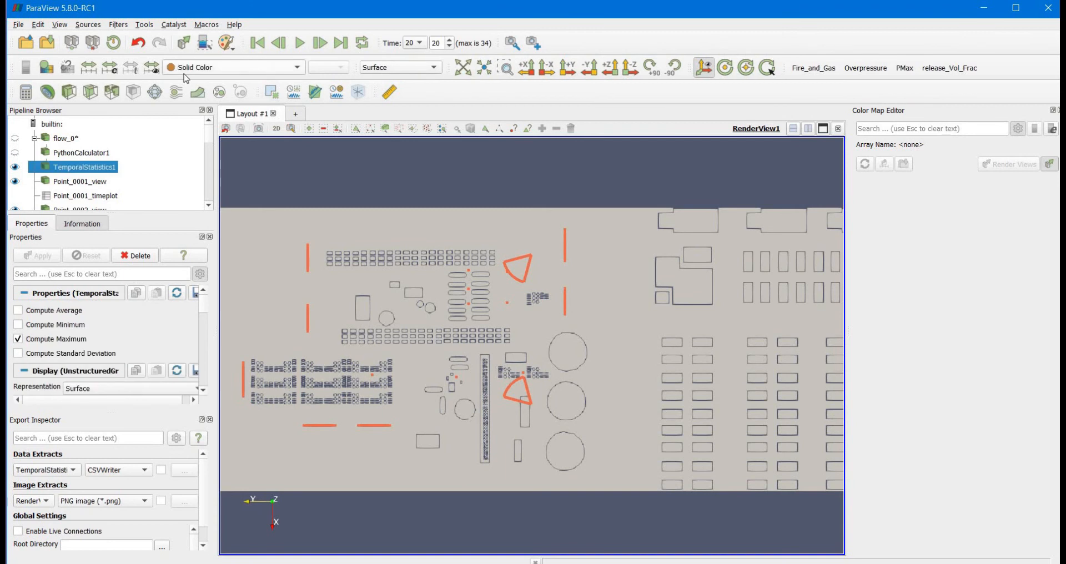
click(185, 70)
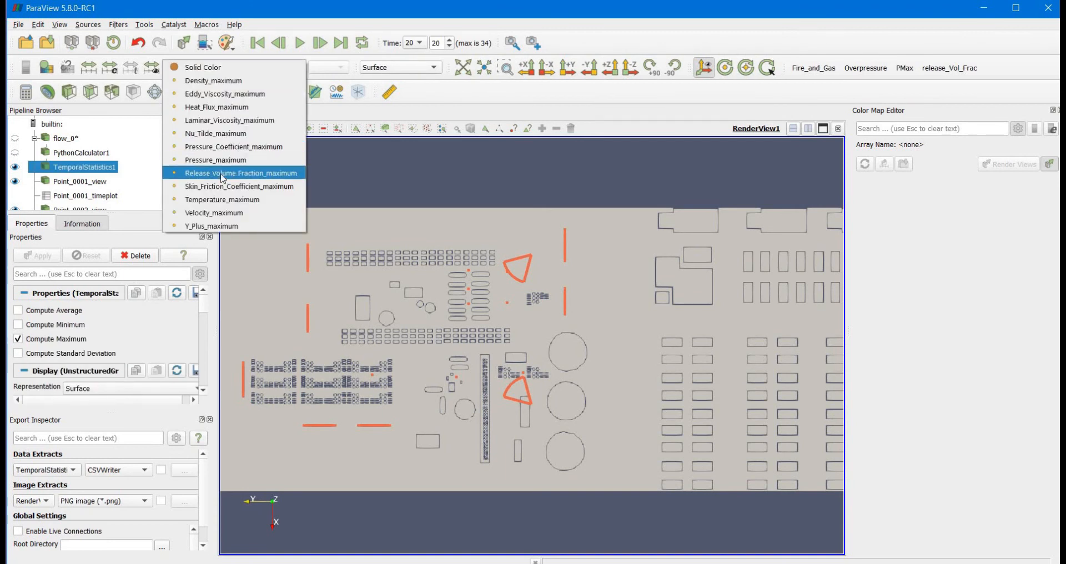
key(Return)
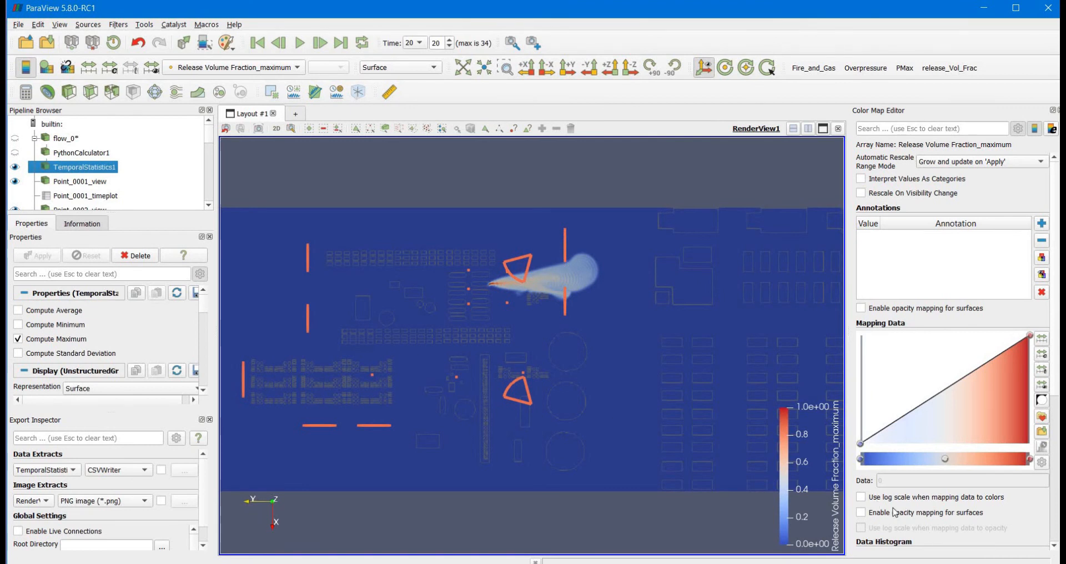
click(861, 497)
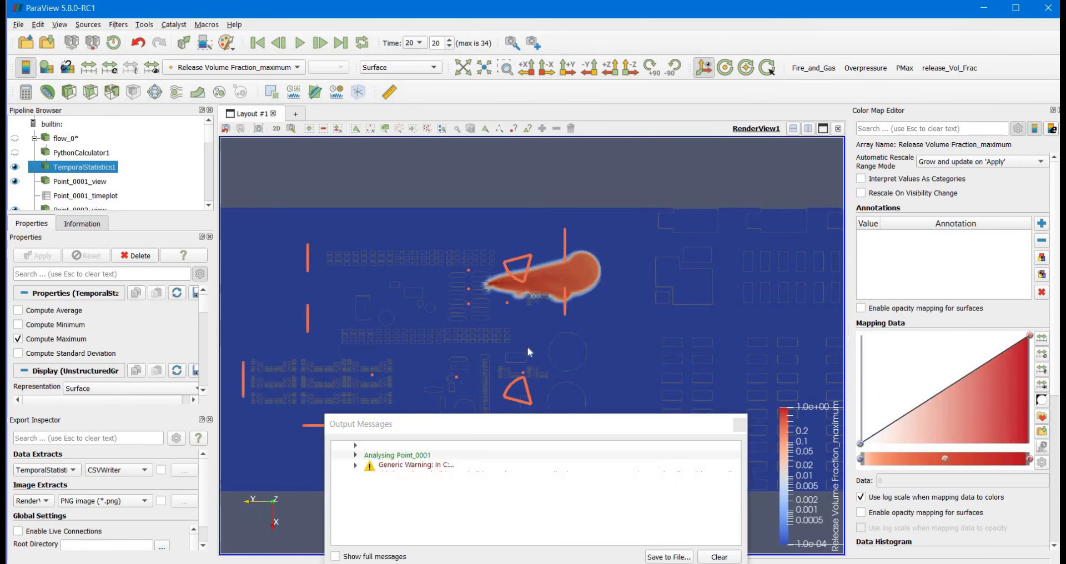
click(738, 429)
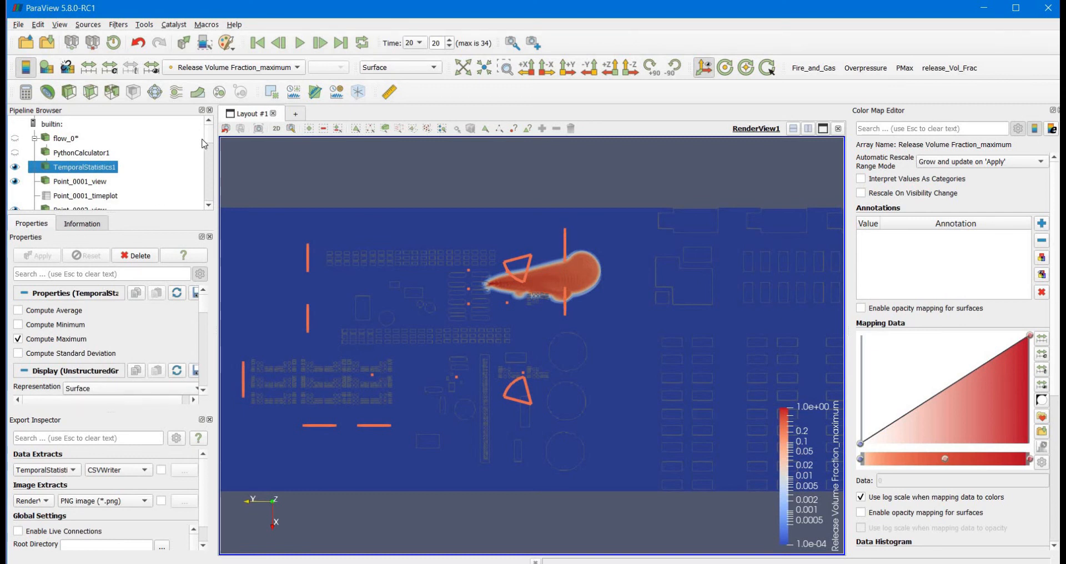
Select LineMax_0001_view and LineMax_0002_view in turn to examine their positions and line parameters
drag(209, 141, 208, 184)
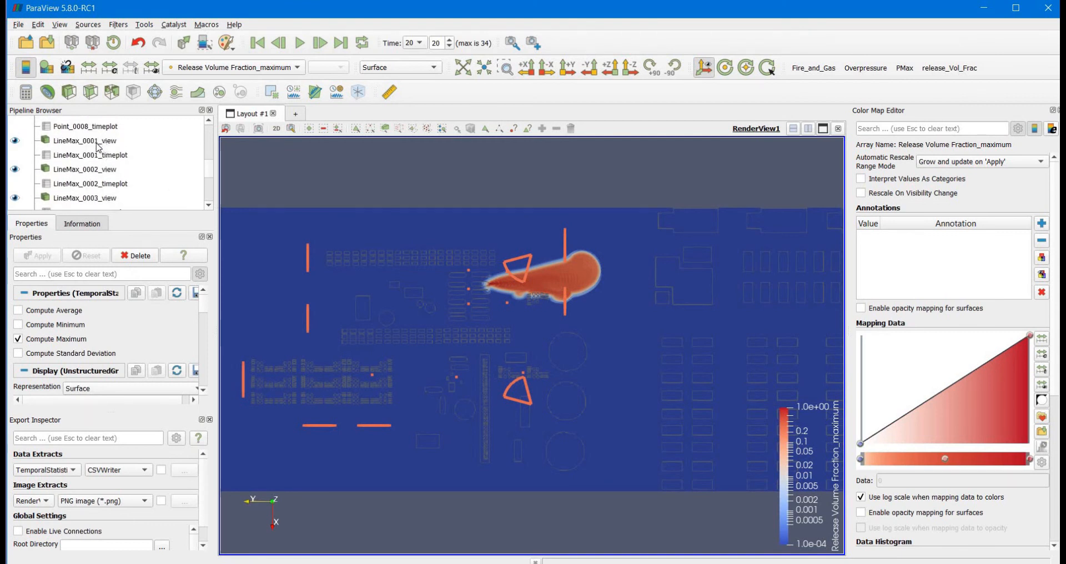
click(97, 145)
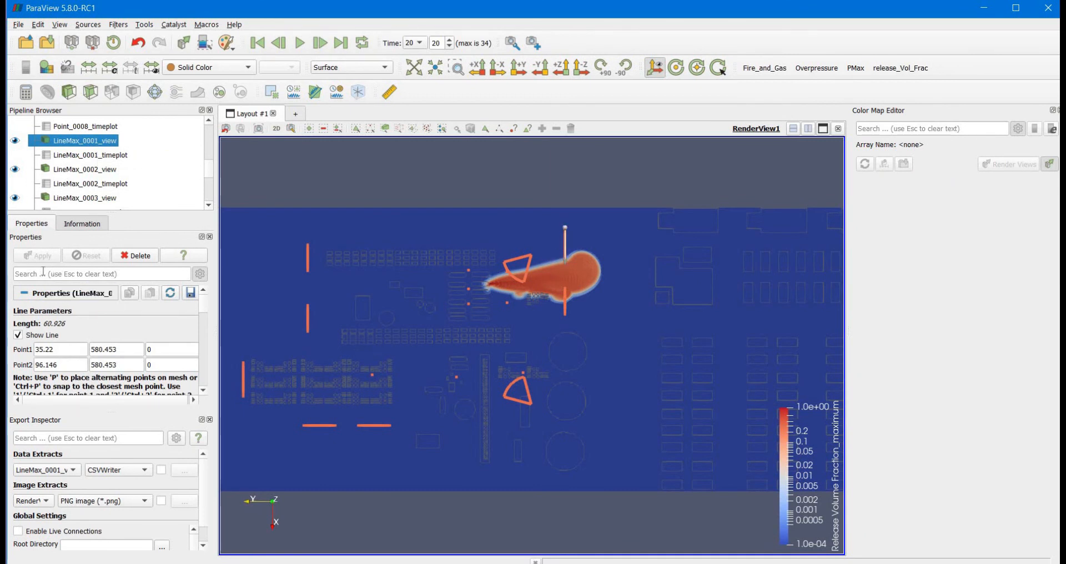
click(24, 338)
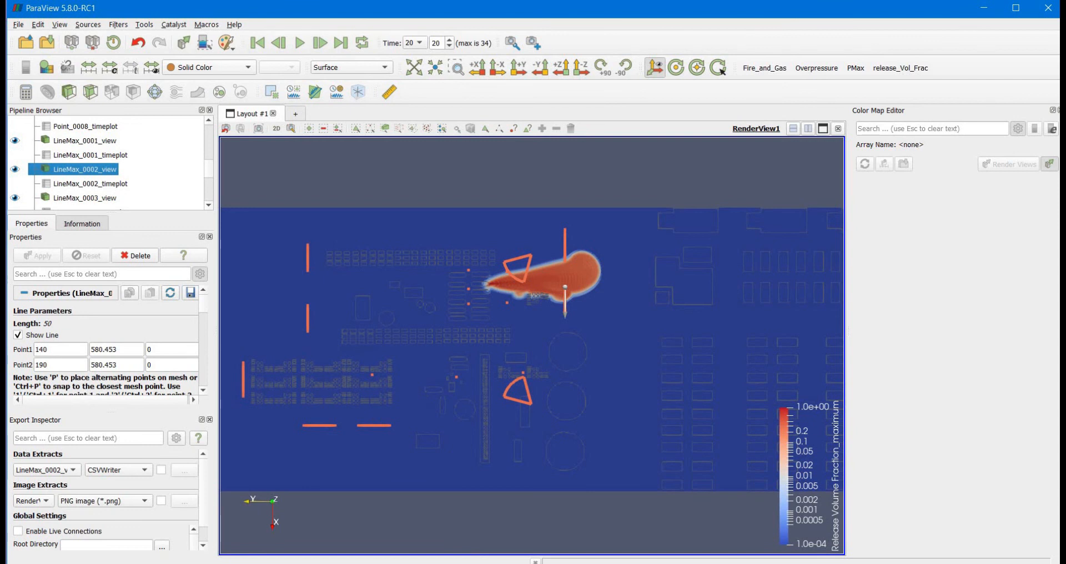
Switch to File Explorer and open the data_0002 folder inside autoplotter_data in the exploCFDv8 folder
key(alt+Tab)
scroll(470, 313, up, 2)
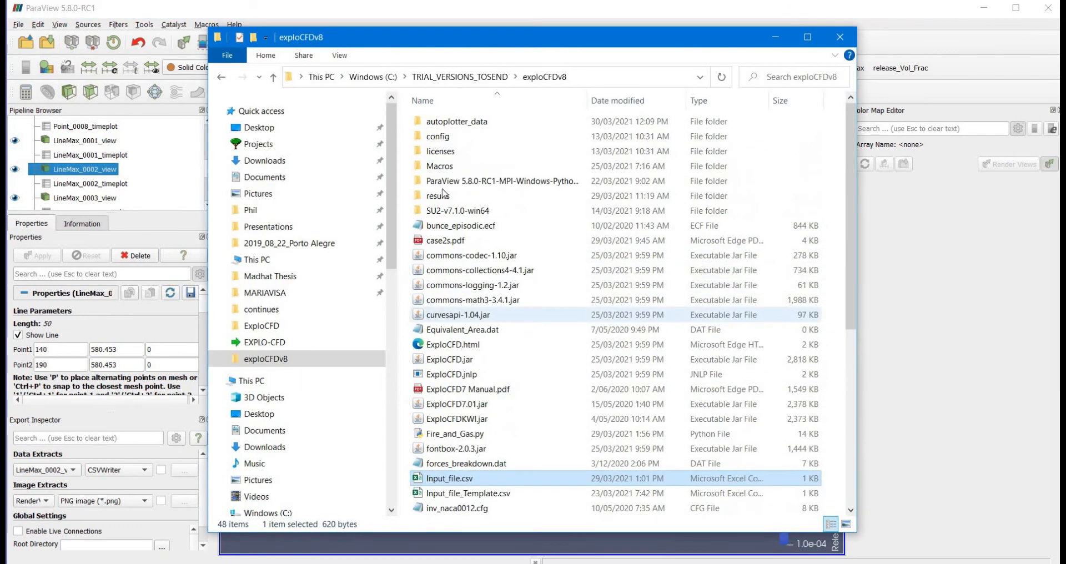
double_click(445, 124)
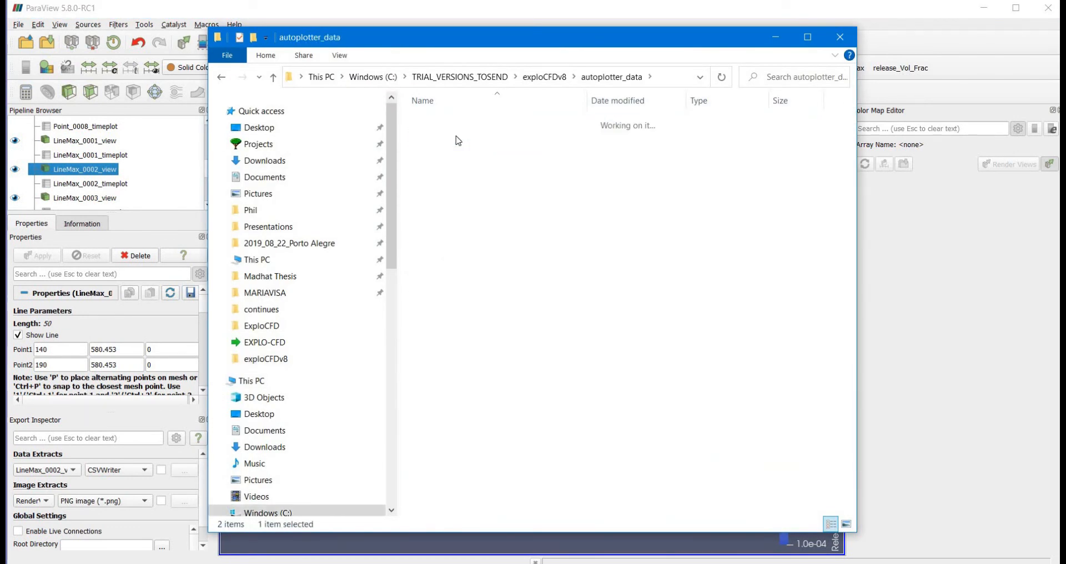
double_click(458, 140)
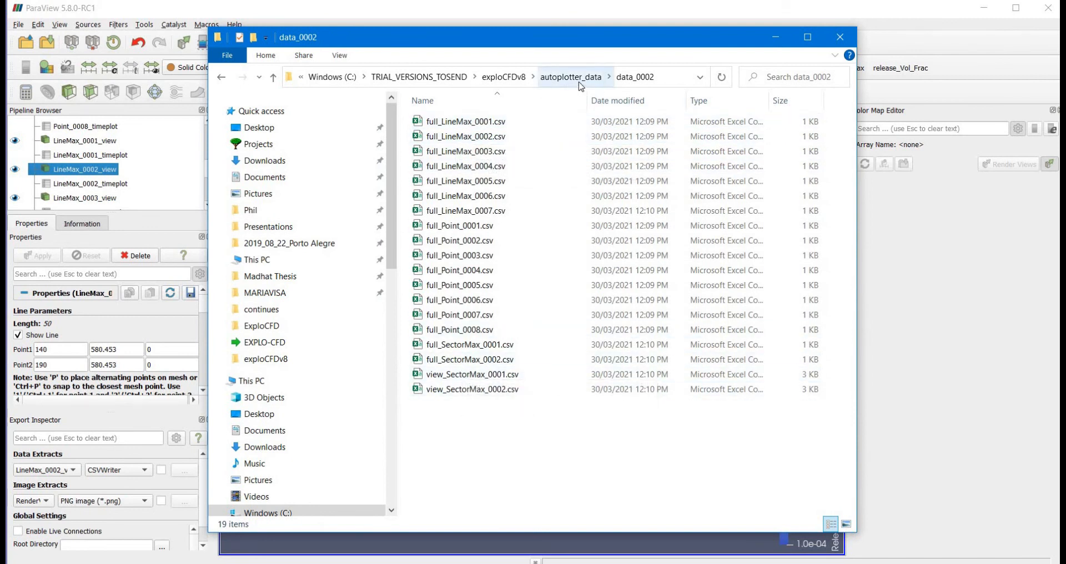
click(447, 240)
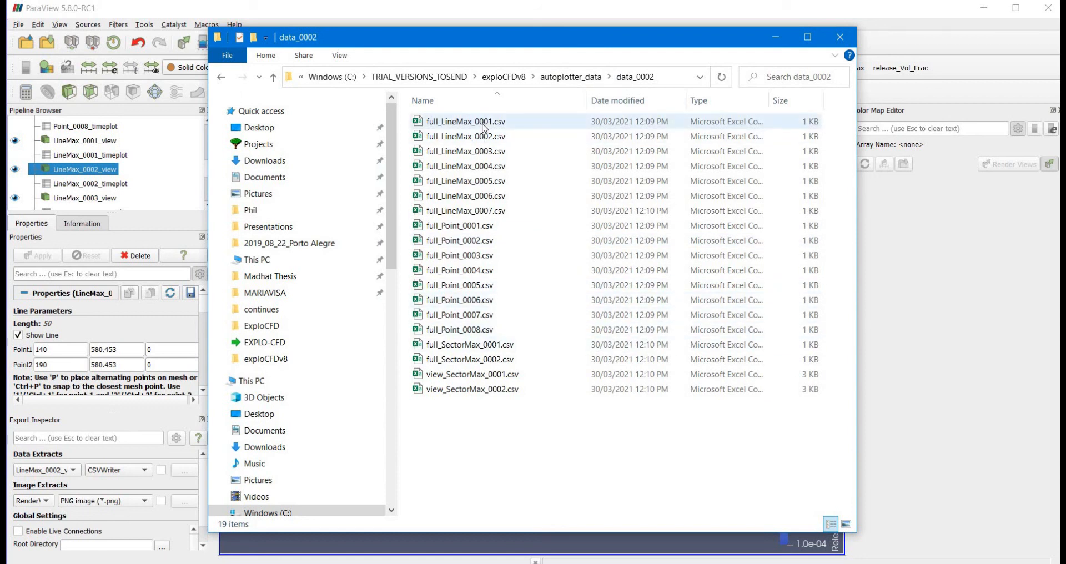
Open full_LineMax_0001.csv in Excel, examine its maximum release volume fraction and point coordinates, and close the file
double_click(485, 125)
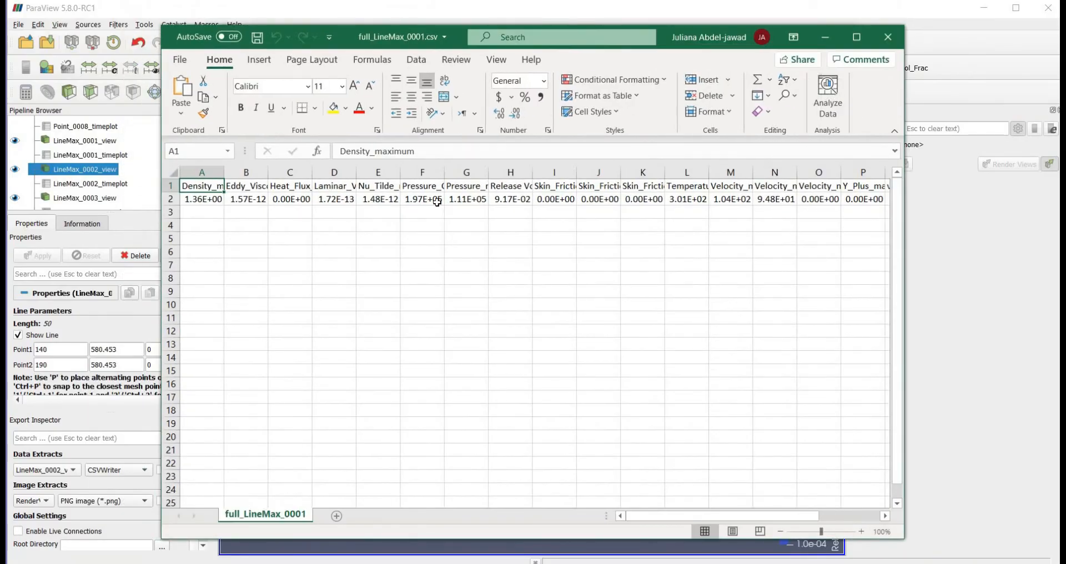
click(507, 199)
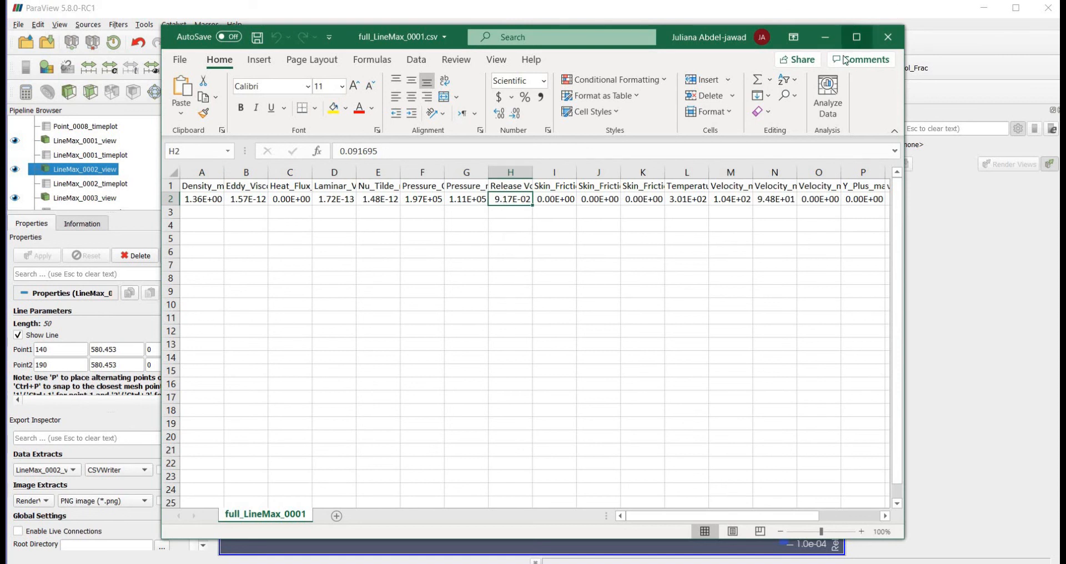
click(865, 38)
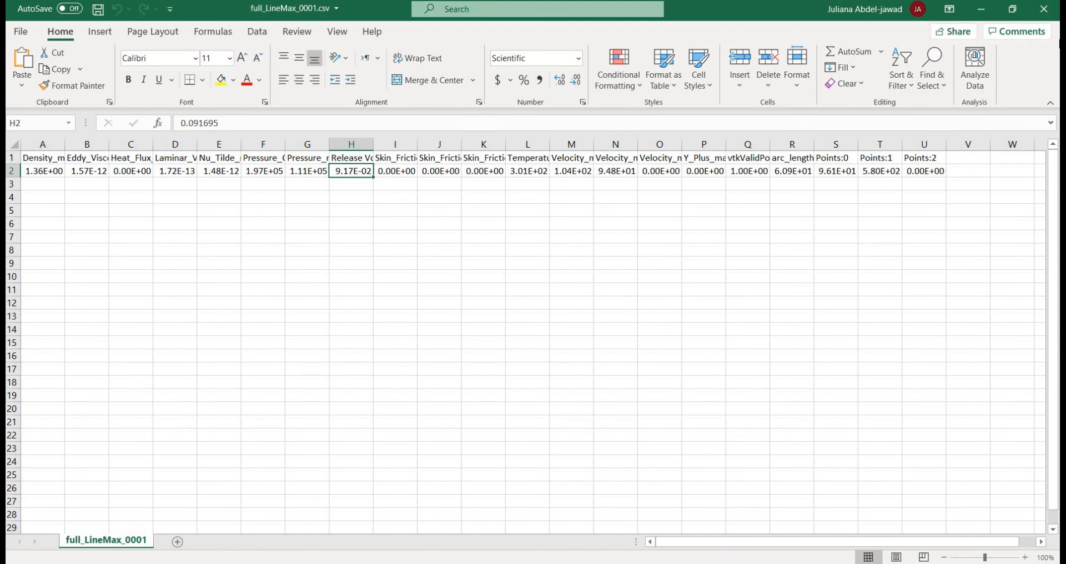
click(1044, 9)
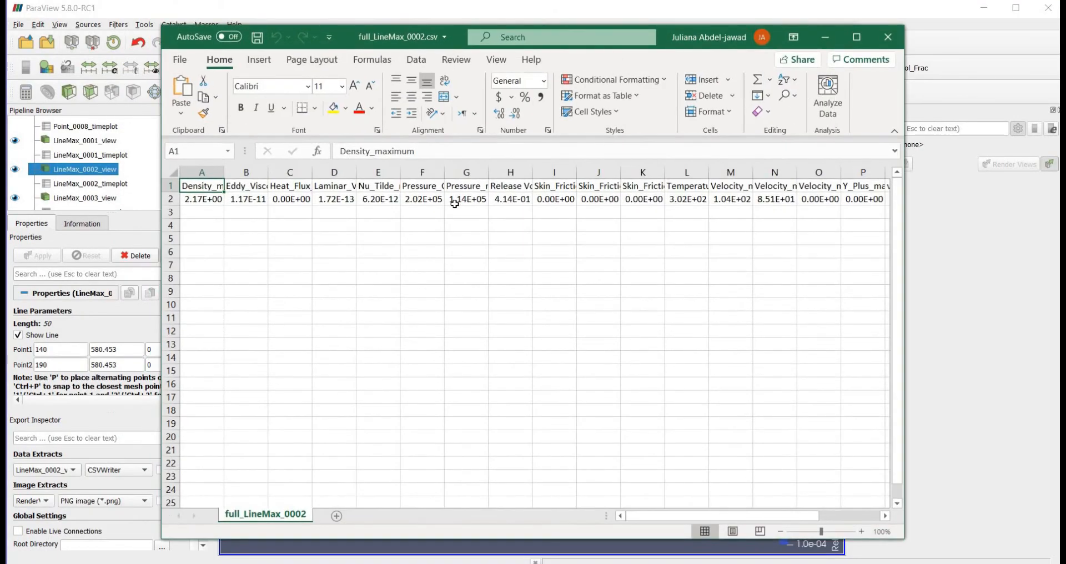
Examine the maximum release volume fraction and point coordinates in full_LineMax_0002.csv, and close the file
click(495, 200)
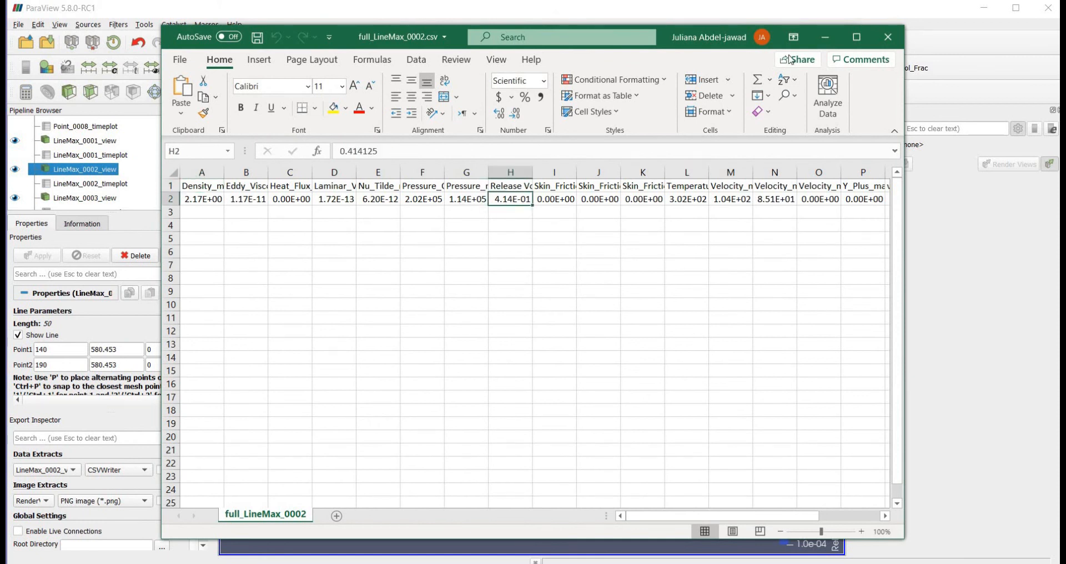
click(857, 36)
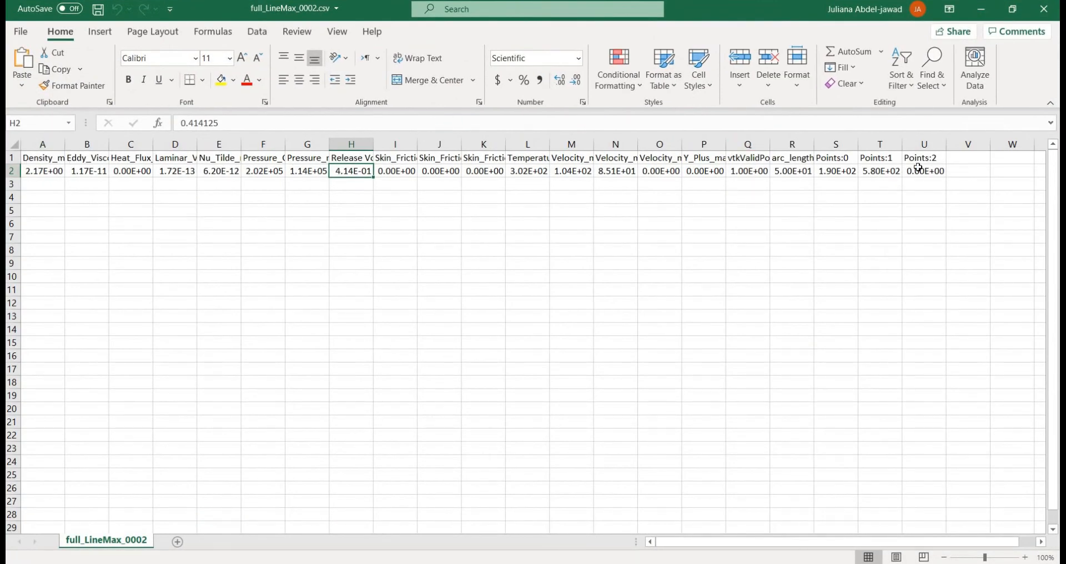
click(1043, 12)
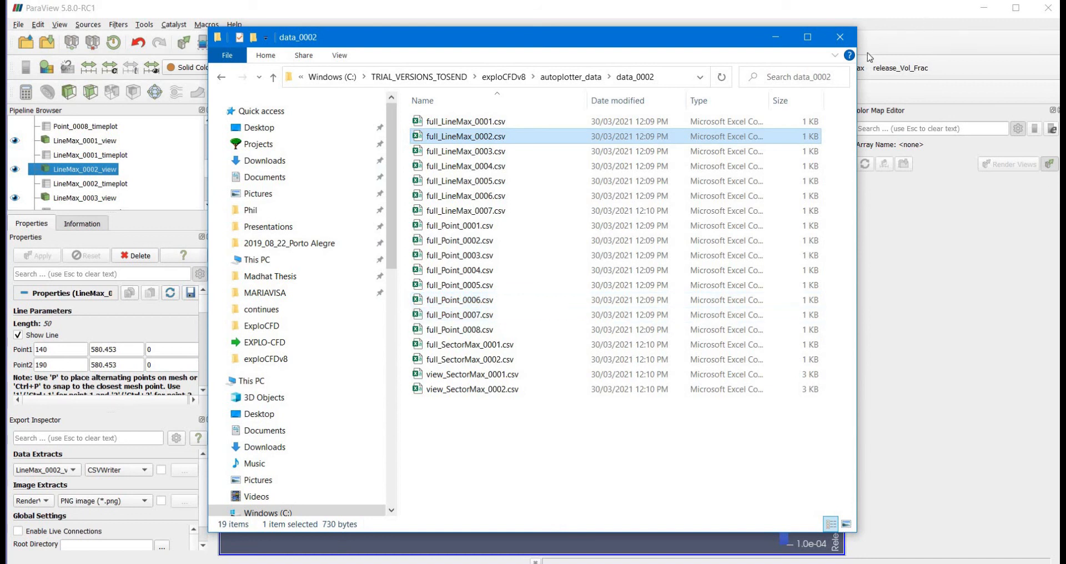
Close the data_0002 folder window and examine the gas plume relative to the line and sector detectors in ParaView
click(840, 37)
scroll(573, 368, down, 2)
scroll(601, 380, up, 5)
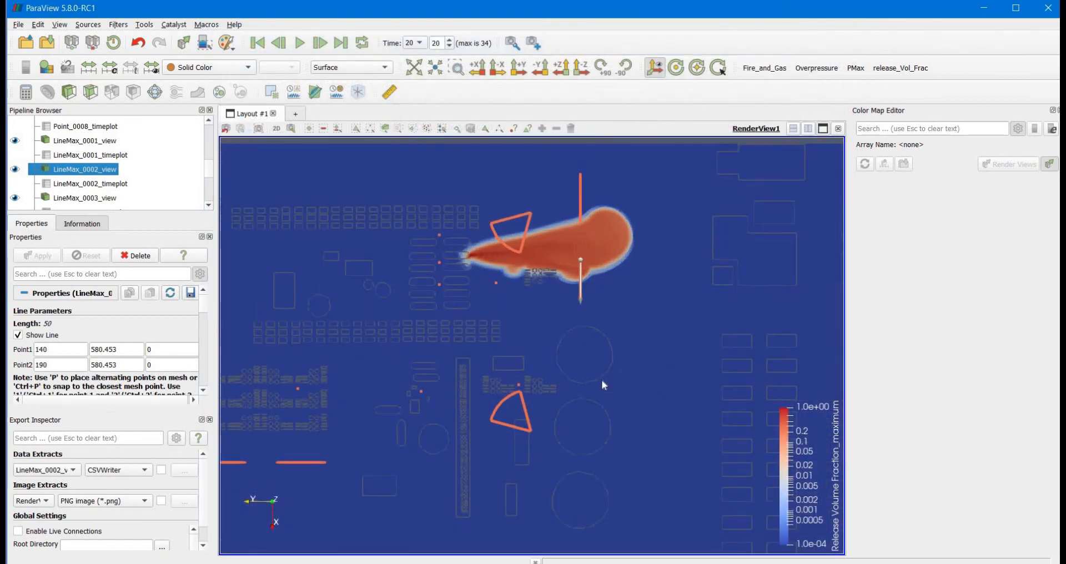
scroll(592, 362, down, 1)
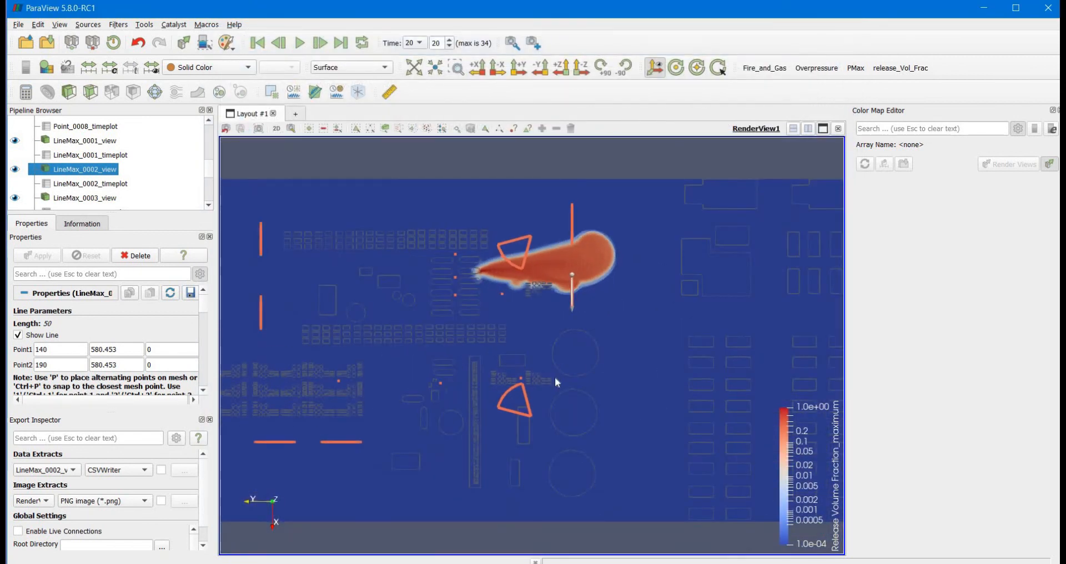